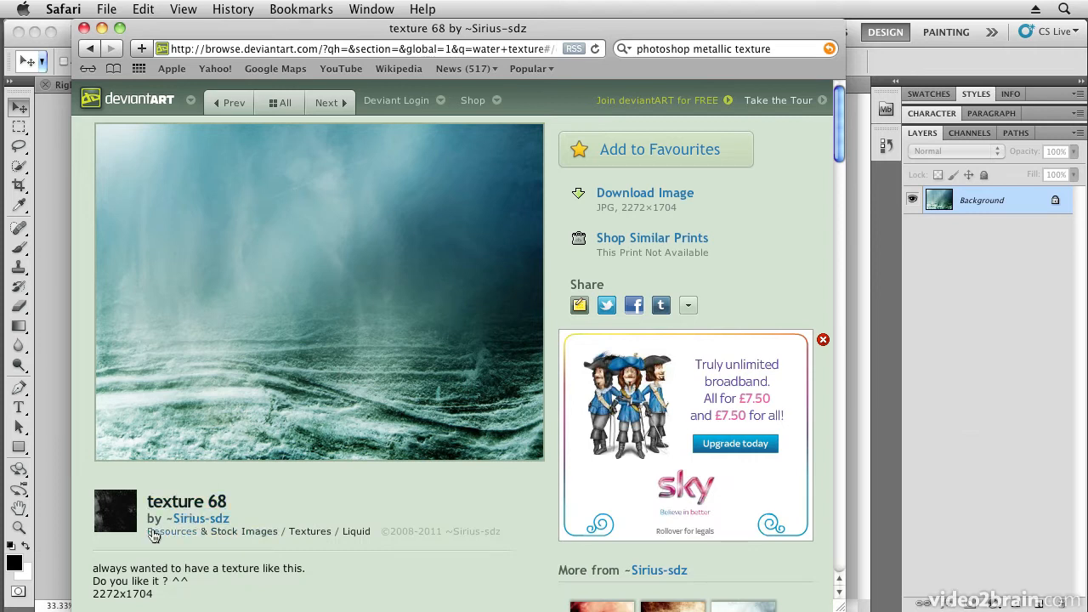
# - Open the profile page of the texture 68 artist and look through the newest deviations and favourites
pyautogui.click(195, 522)
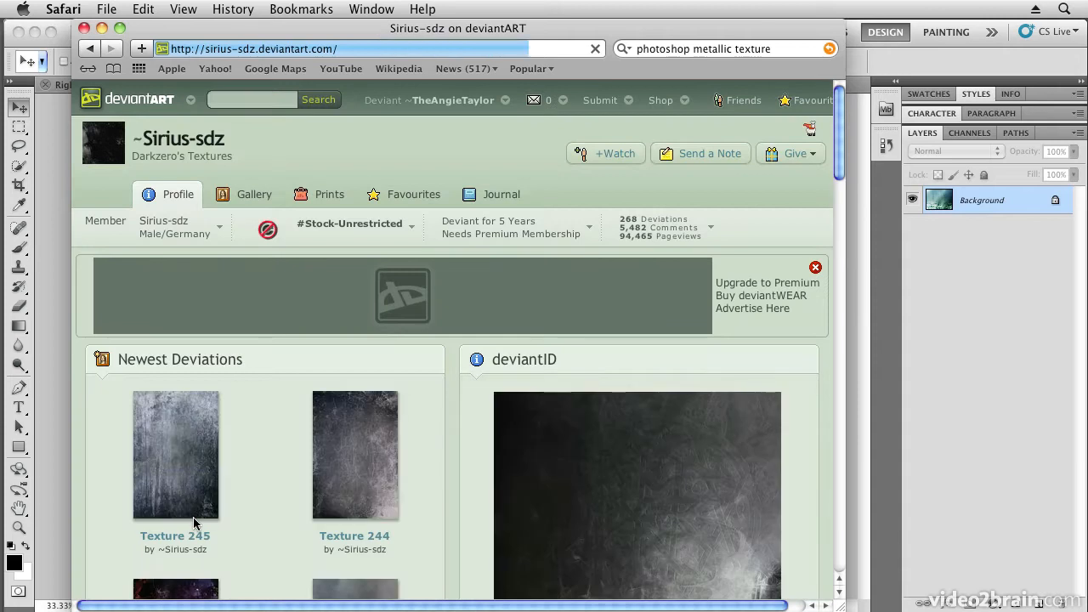
pyautogui.scroll(-5, 344, 450)
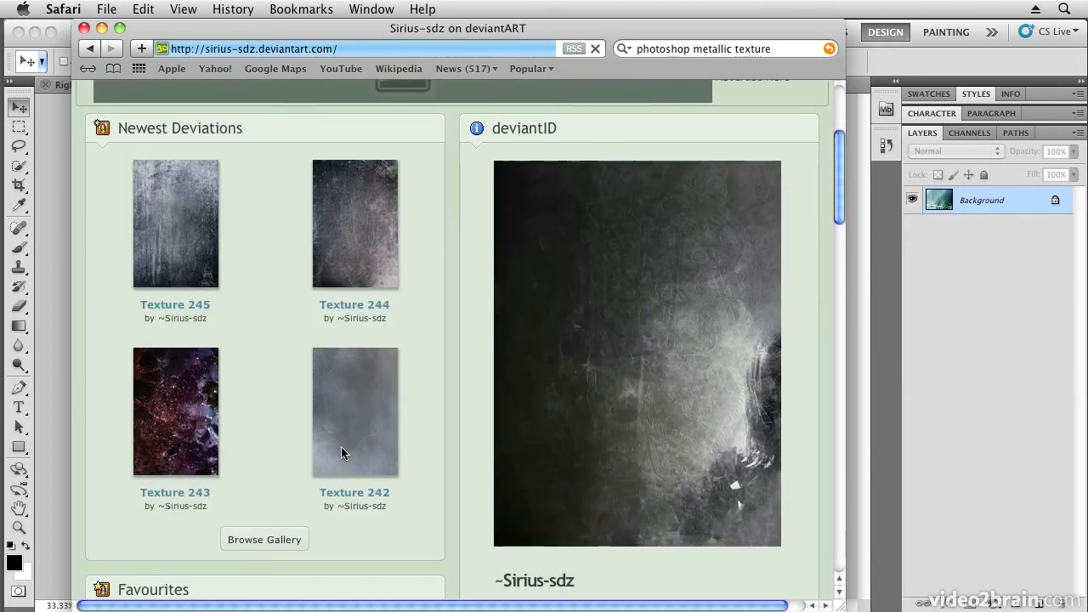
pyautogui.scroll(-5, 341, 446)
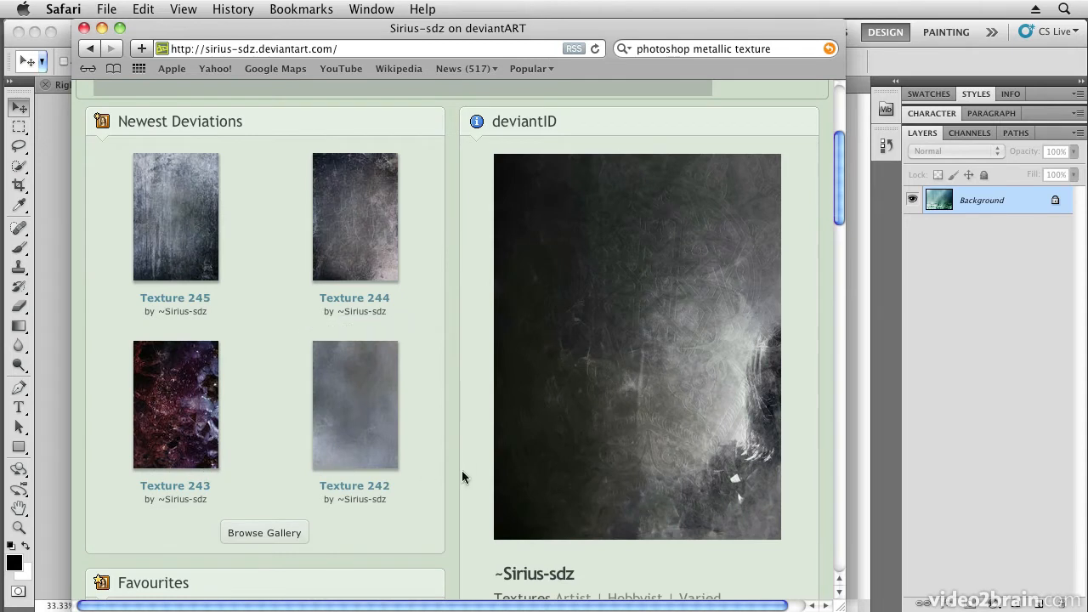
pyautogui.scroll(-4, 463, 475)
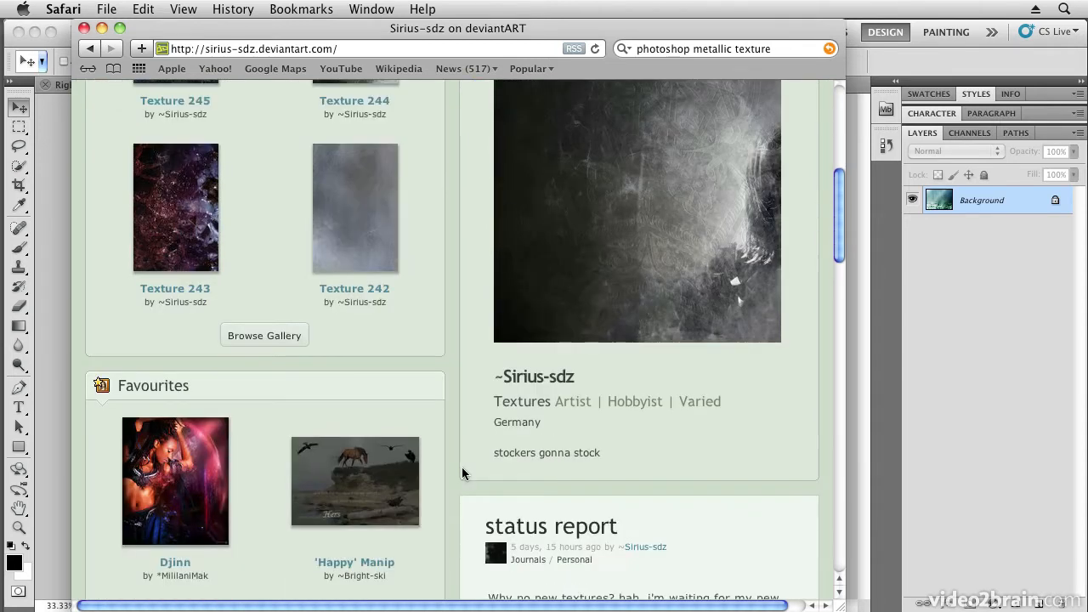
pyautogui.scroll(10, 463, 474)
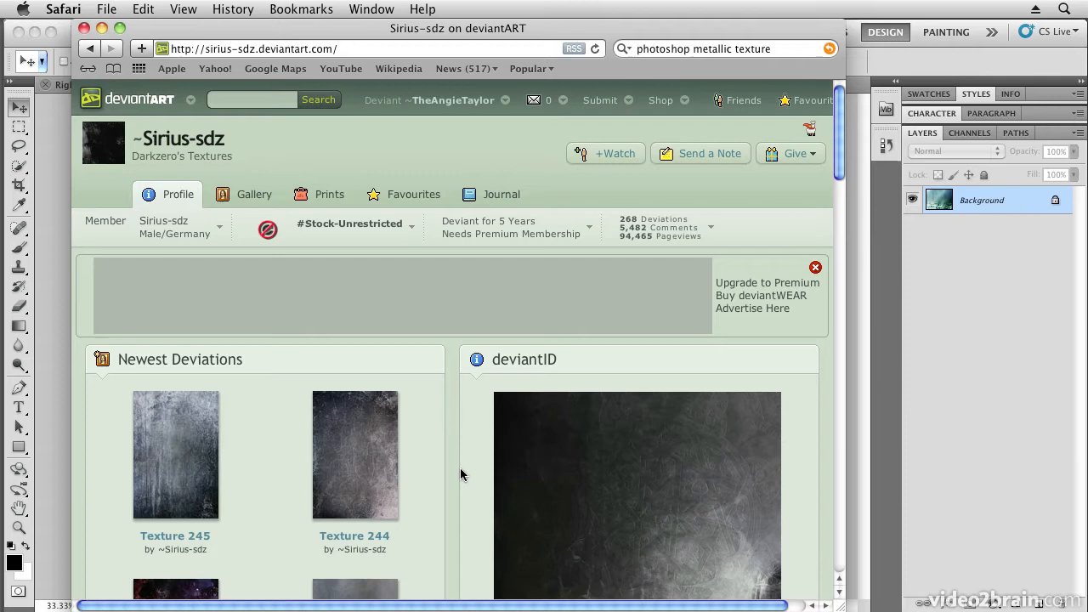
# - Switch to Photoshop and tile all open documents vertically
pyautogui.click(50, 338)
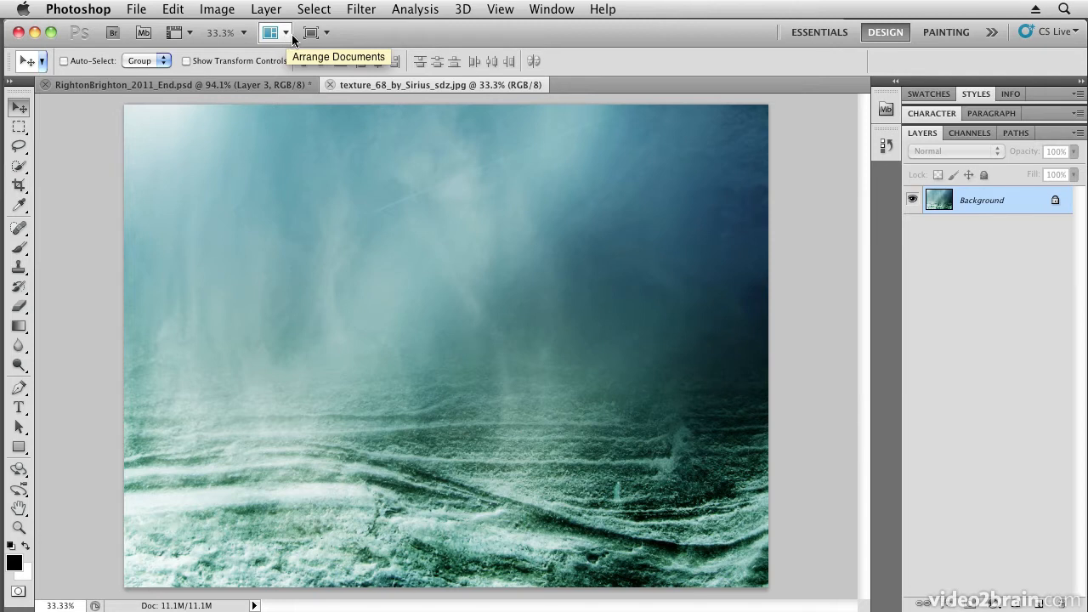
pyautogui.click(548, 10)
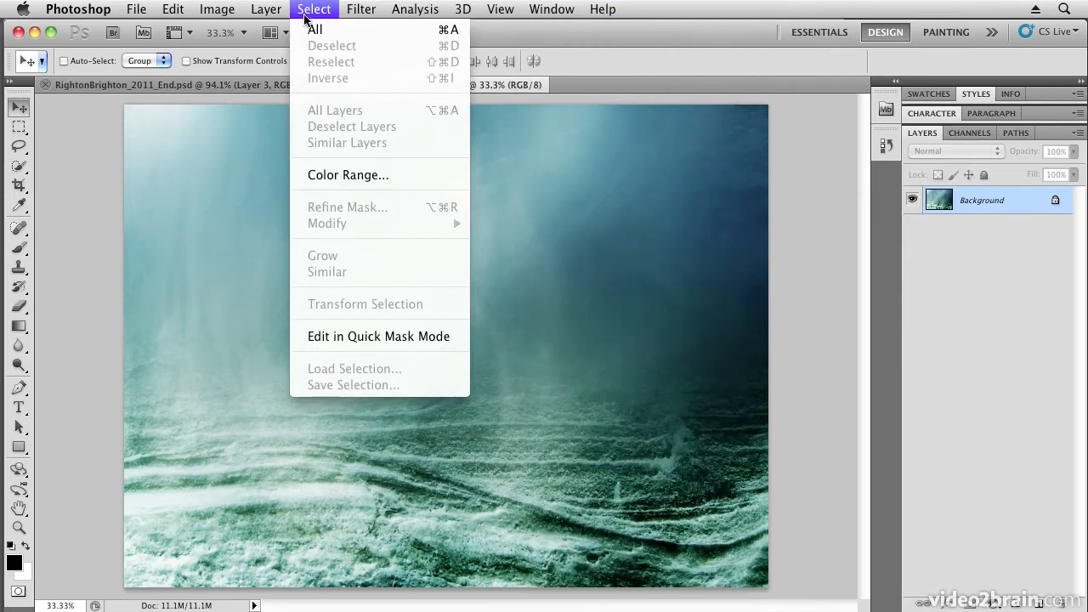
pyautogui.click(286, 34)
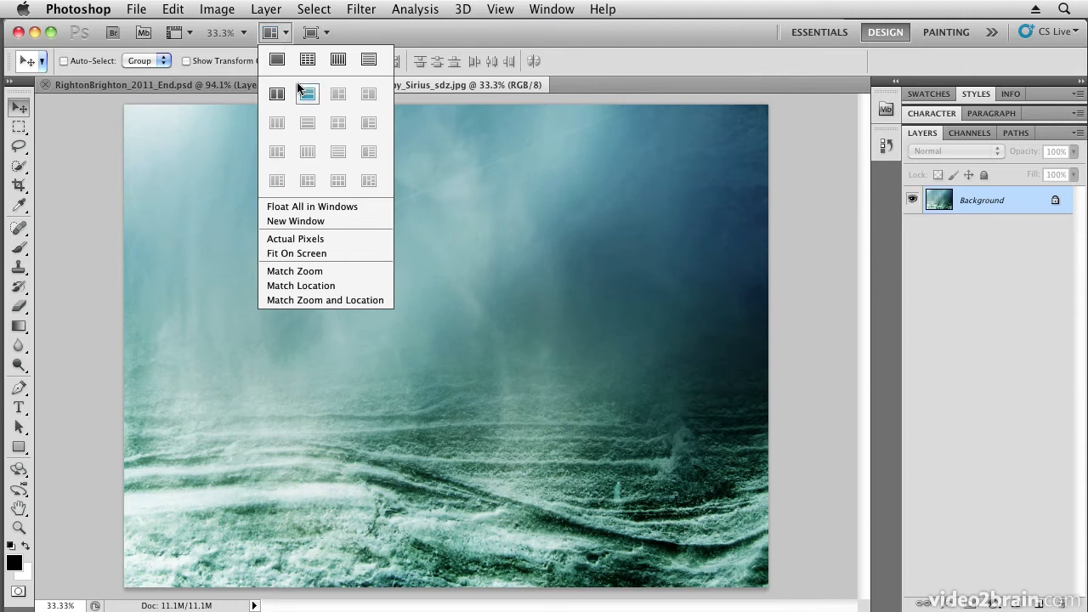
pyautogui.click(337, 59)
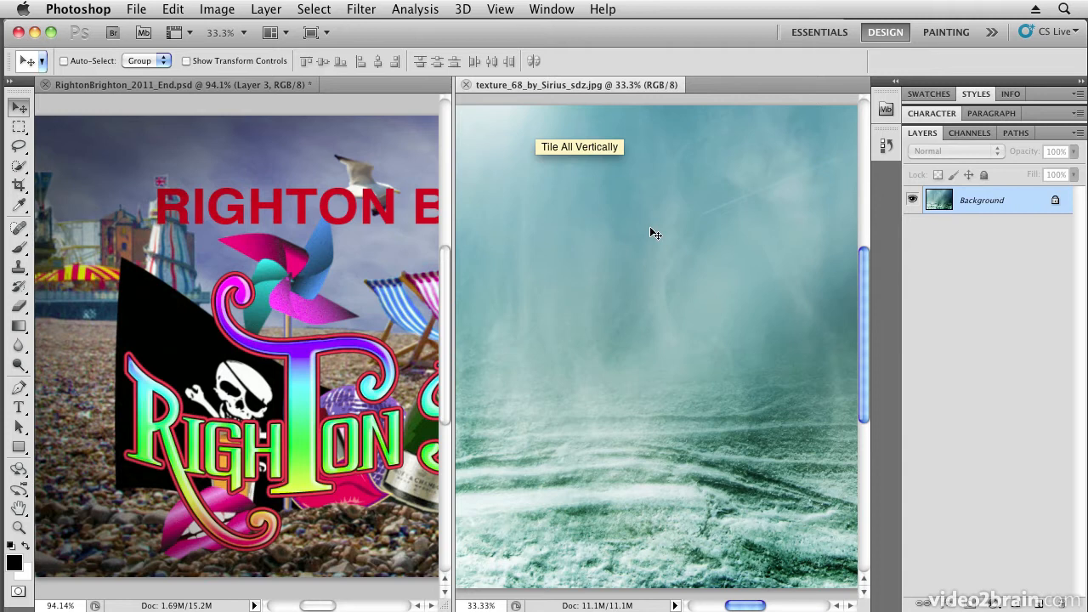
# - Copy the water texture image into RightonBrighton_2011_End.psd and return to showing a single document
pyautogui.moveTo(656, 233); pyautogui.dragTo(260, 277)
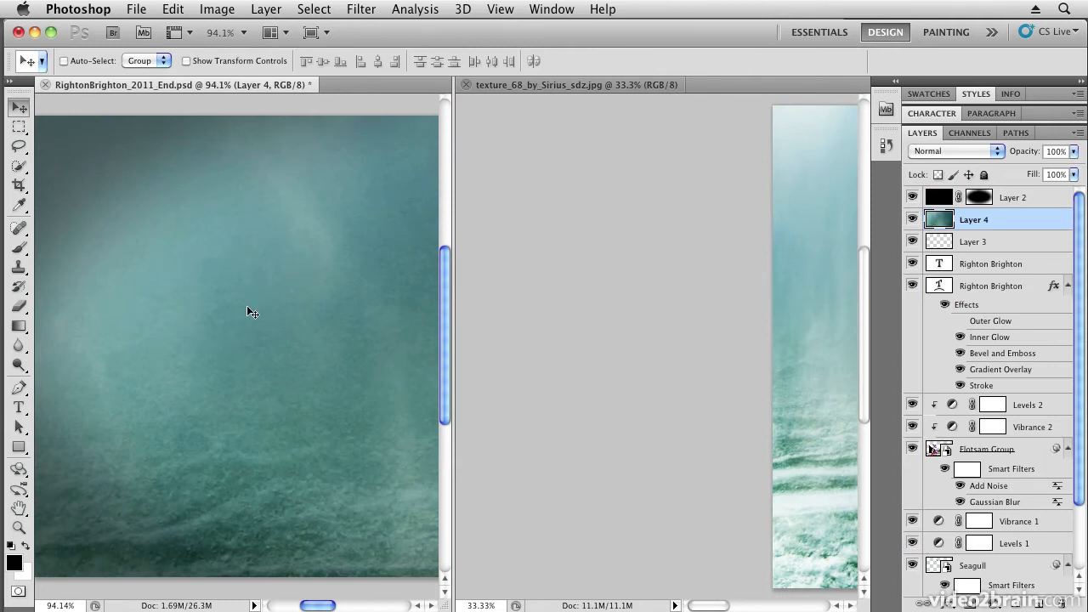
pyautogui.click(283, 32)
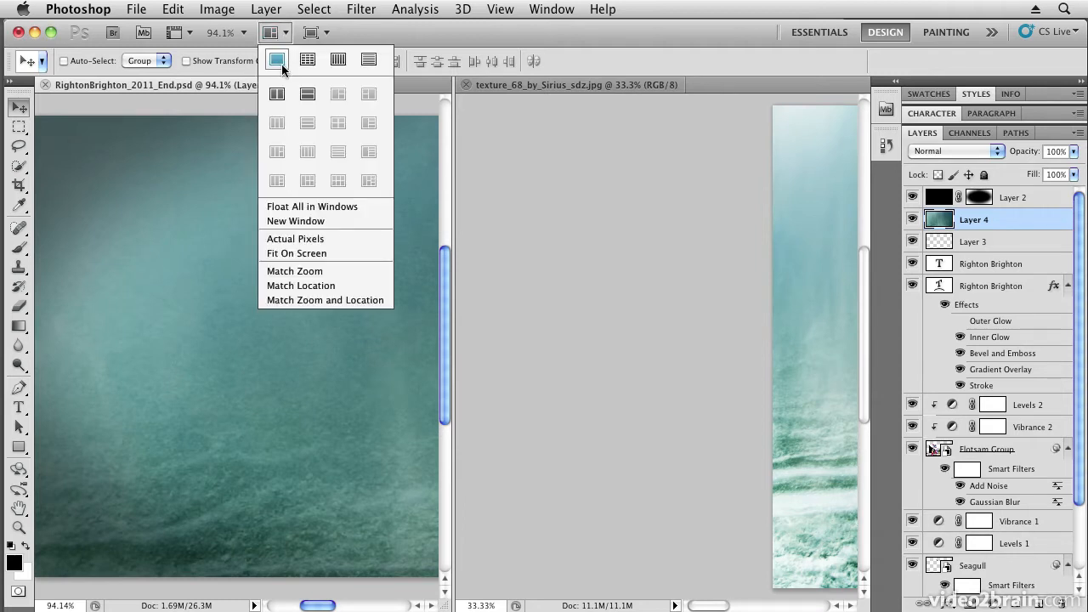
pyautogui.click(277, 61)
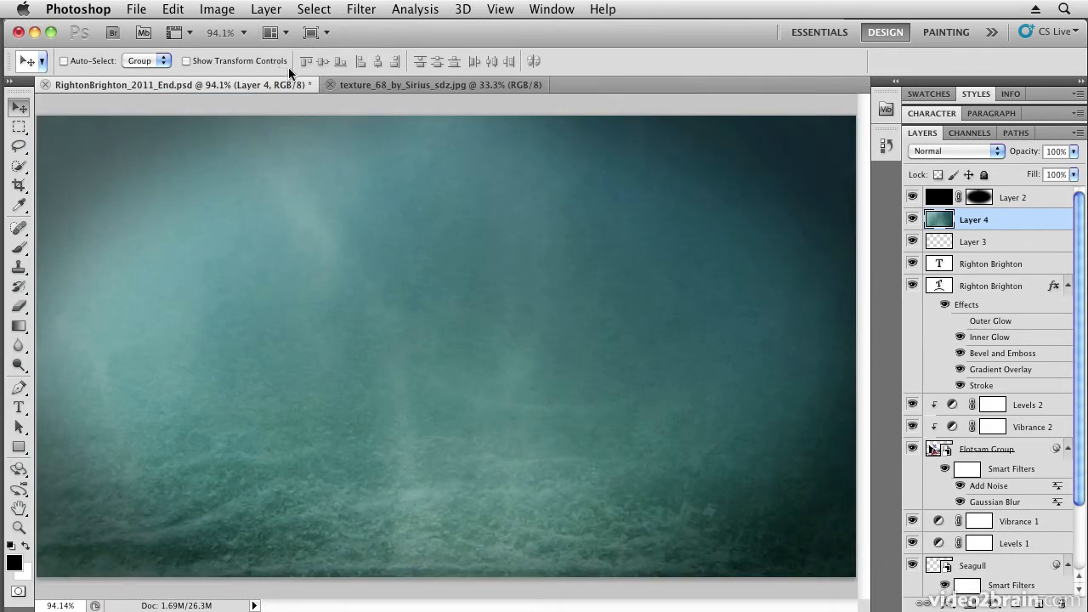
# - Hide the texture on Layer 4 and the plain red Righton Brighton text layer
pyautogui.click(912, 219)
pyautogui.click(912, 219)
pyautogui.click(911, 220)
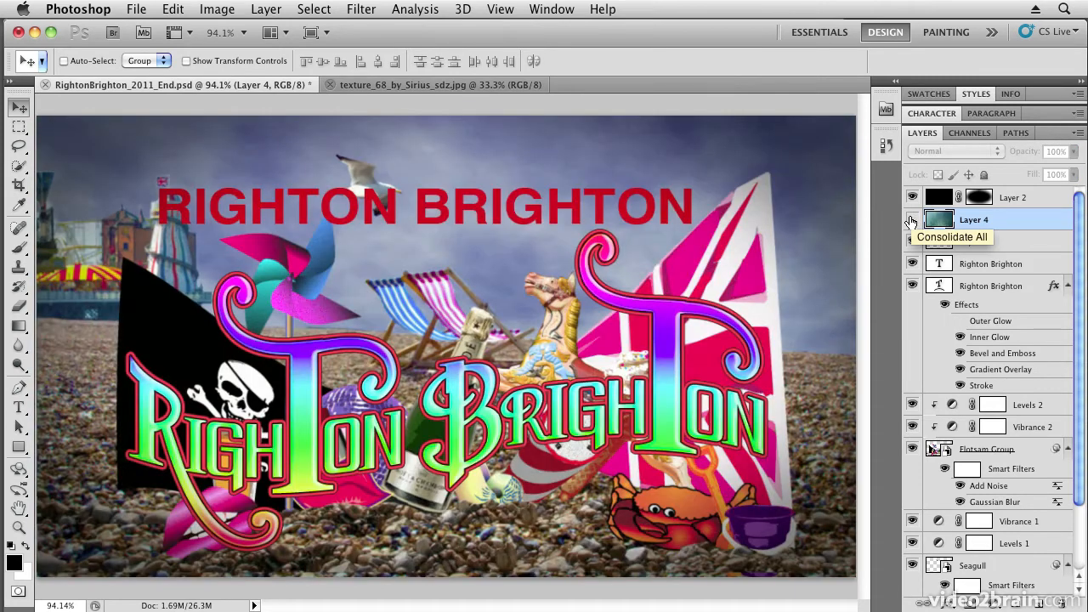
pyautogui.click(915, 263)
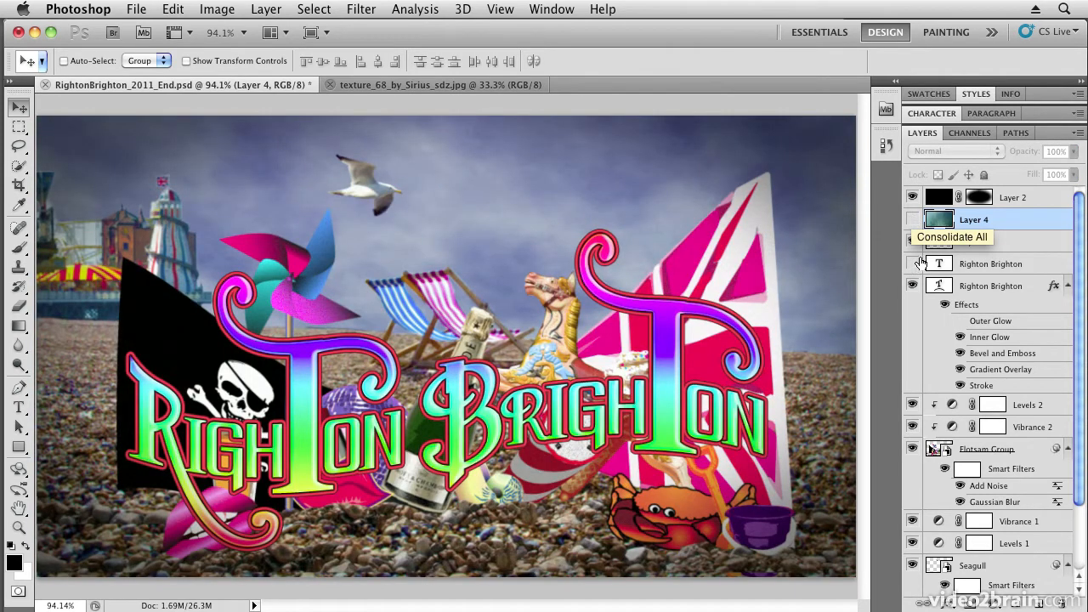
# - Turn off all effects on the decorative Righton Brighton text layer and collapse its effects list
pyautogui.click(986, 287)
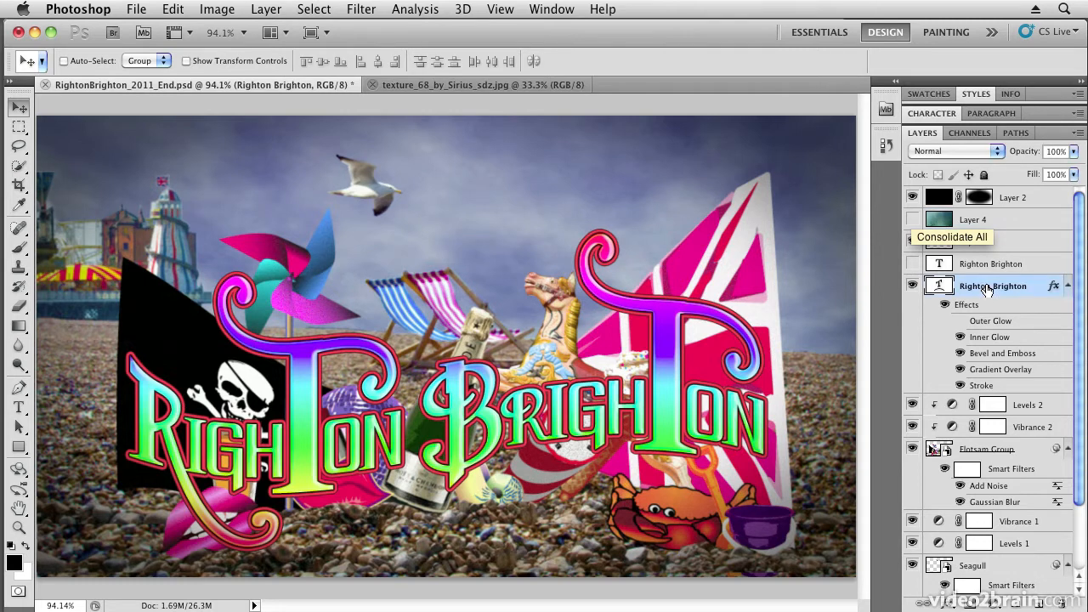
pyautogui.click(944, 304)
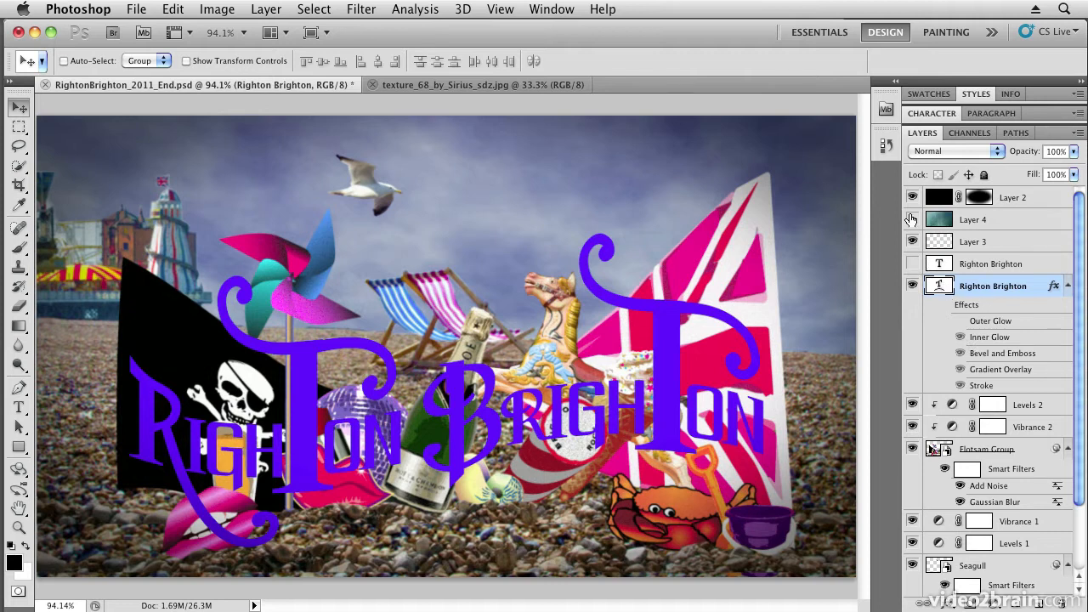
pyautogui.click(1068, 286)
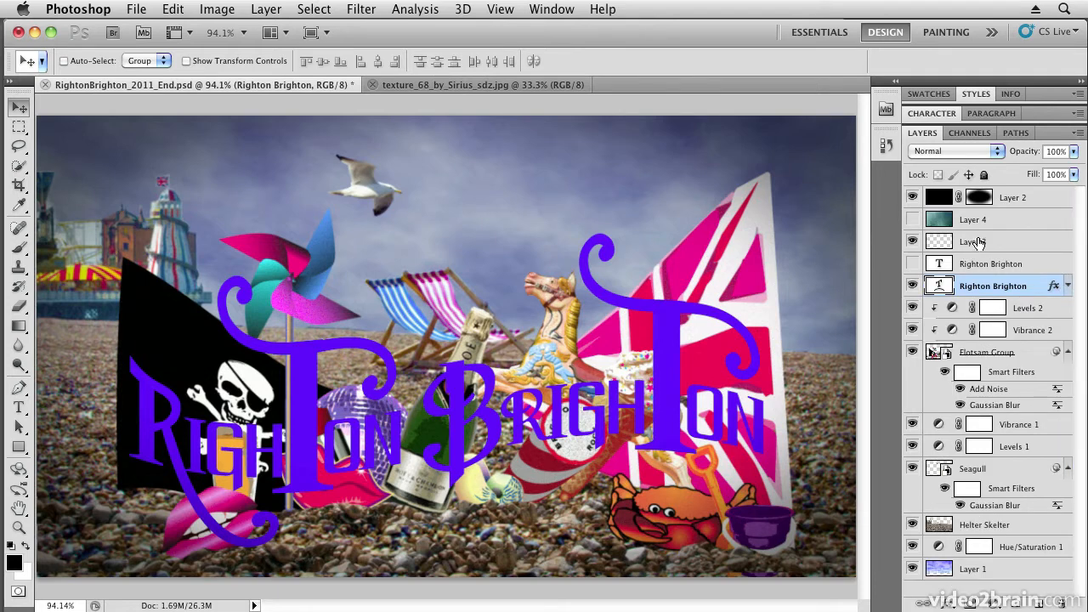
# - Place Layer 4 visibly just above the decorative Righton Brighton text layer and clip it to that text
pyautogui.moveTo(1007, 222); pyautogui.dragTo(982, 262)
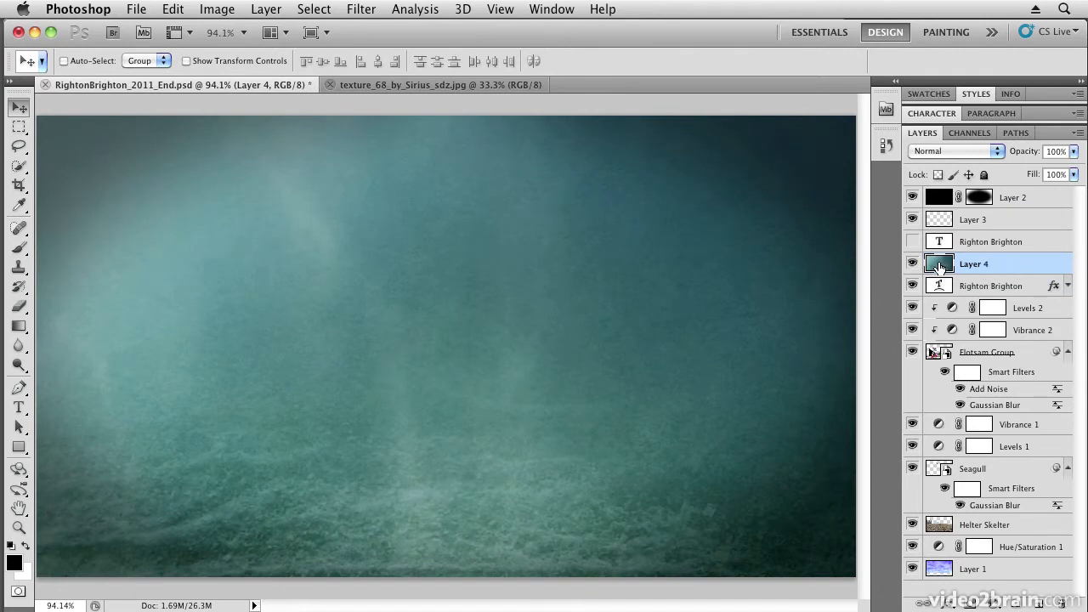
pyautogui.keyDown('alt'); pyautogui.click(1026, 274); pyautogui.keyUp('alt')
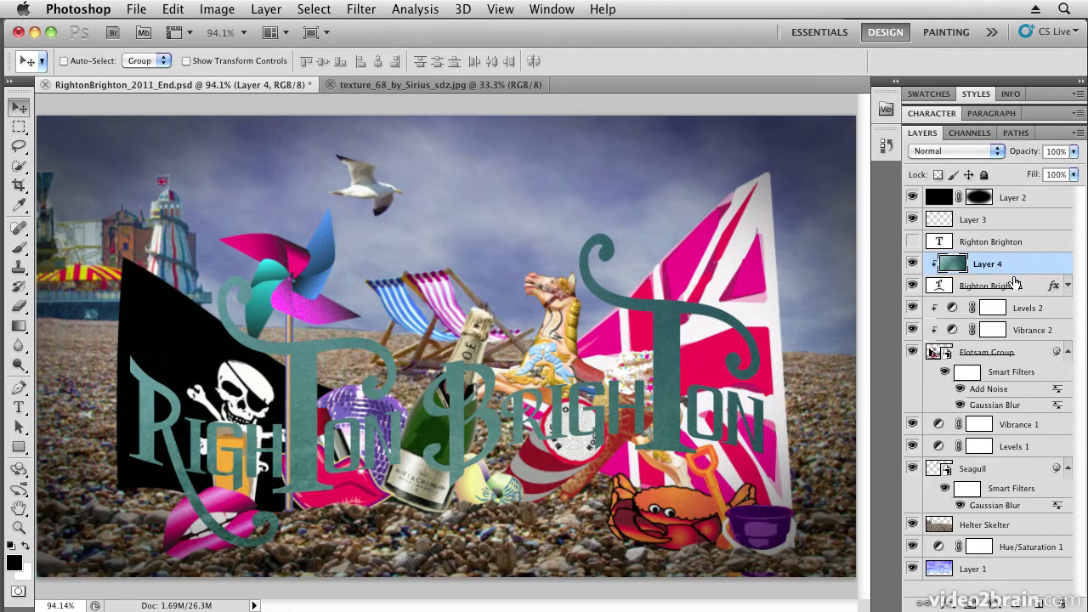
# - Release the clipping mask on Layer 4, and create the clipping mask again
pyautogui.click(1077, 133)
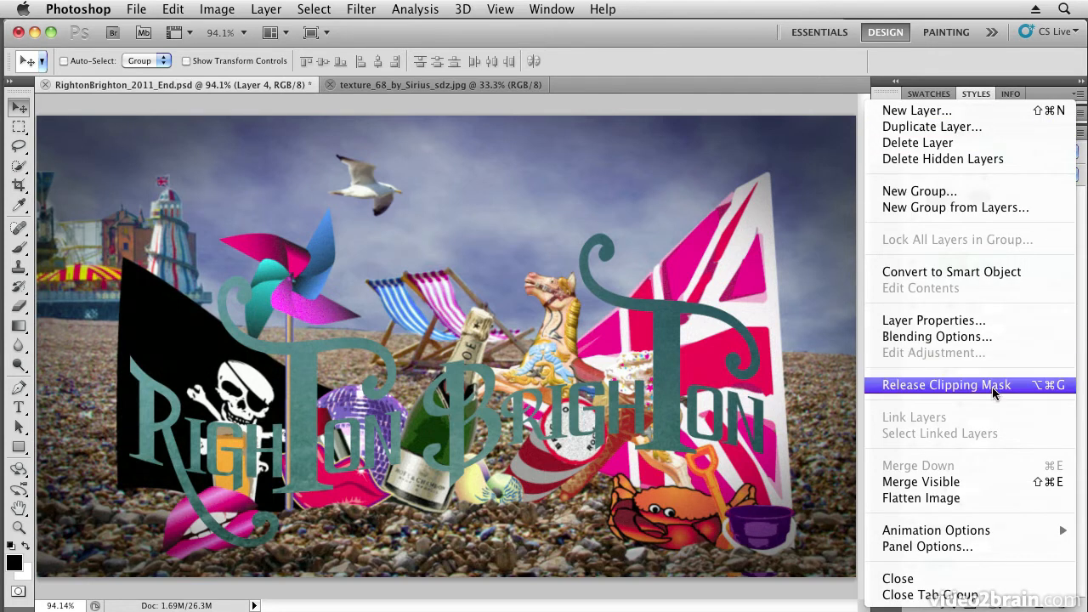
pyautogui.click(942, 387)
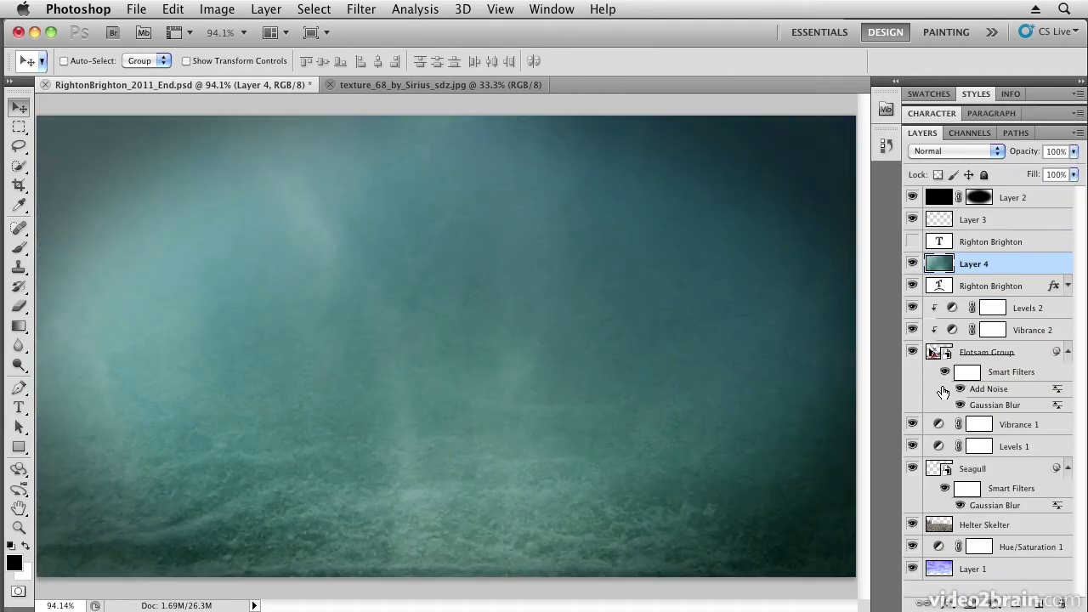
pyautogui.click(1077, 133)
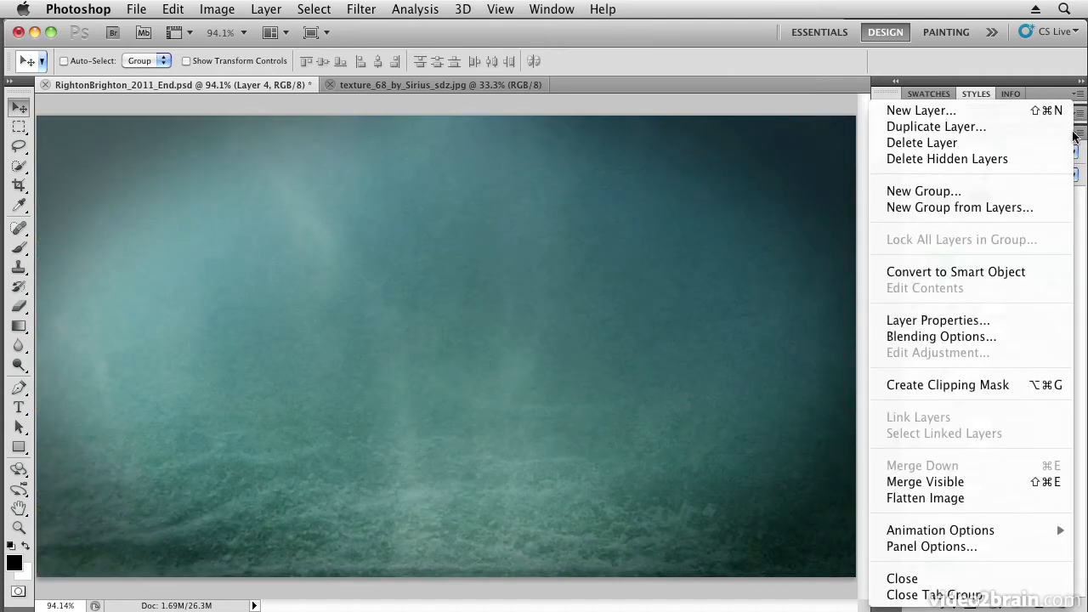
pyautogui.click(1018, 387)
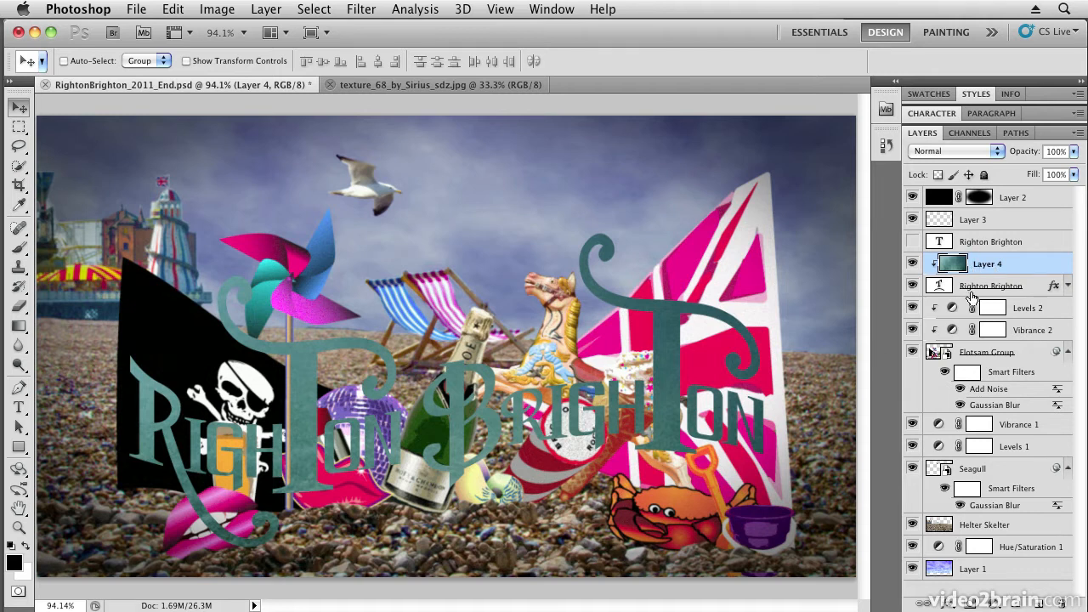
# - Nudge the decorative Righton Brighton text layer up and down within the clipped texture, leaving it slightly lower in the image
pyautogui.click(1037, 287)
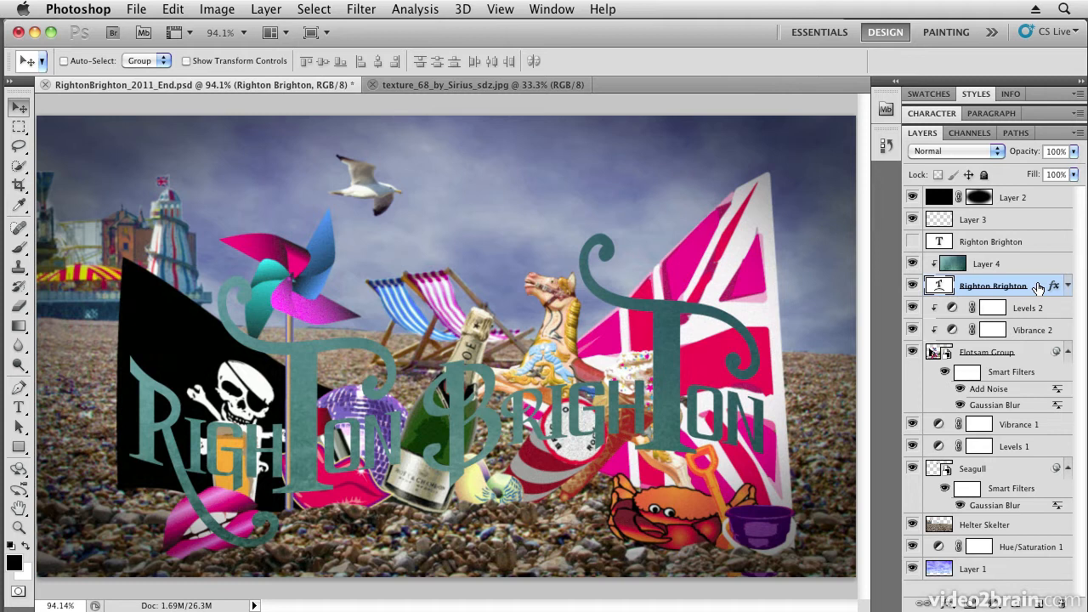
pyautogui.hotkey('shift', 'Up')
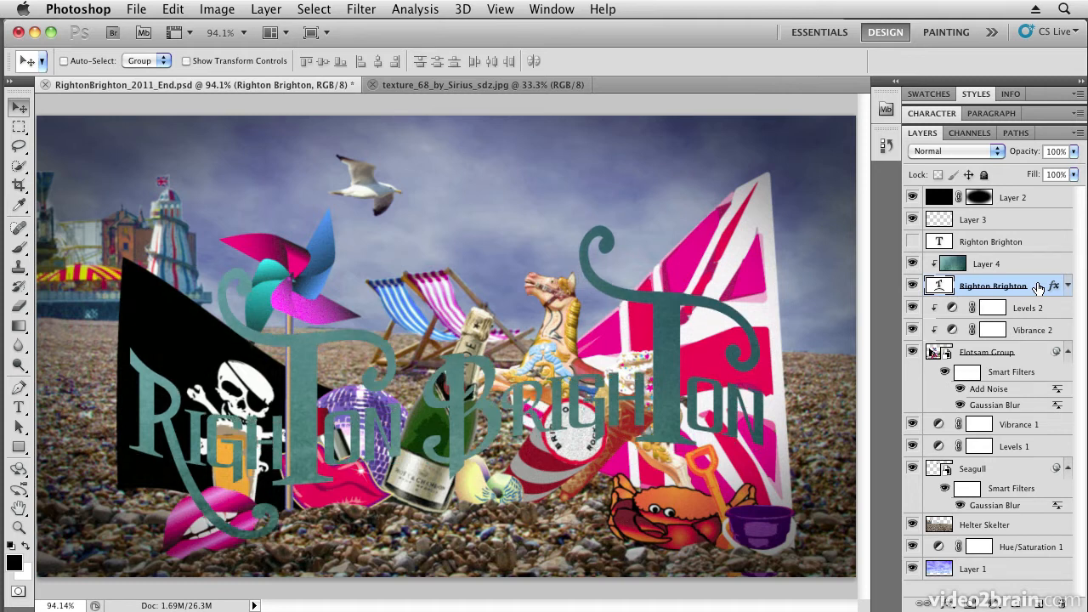
pyautogui.hotkey('shift', 'Down')
pyautogui.hotkey('shift', 'Up')
pyautogui.hotkey('shift', 'Down')
pyautogui.hotkey('shift', 'Down')
pyautogui.hotkey('shift', 'Down')
pyautogui.hotkey('shift', 'Down')
pyautogui.hotkey('shift', 'Down')
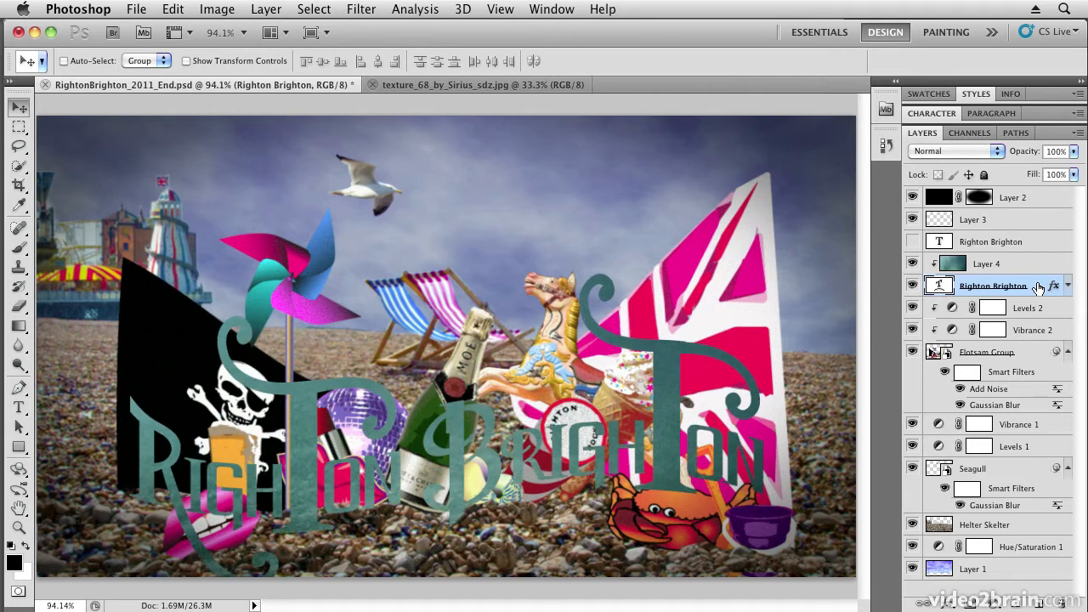
pyautogui.hotkey('shift', 'Up')
pyautogui.hotkey('shift', 'Up')
pyautogui.hotkey('shift', 'Up')
pyautogui.hotkey('shift', 'Up')
pyautogui.hotkey('shift', 'Down')
pyautogui.hotkey('shift', 'Down')
pyautogui.hotkey('shift', 'Down')
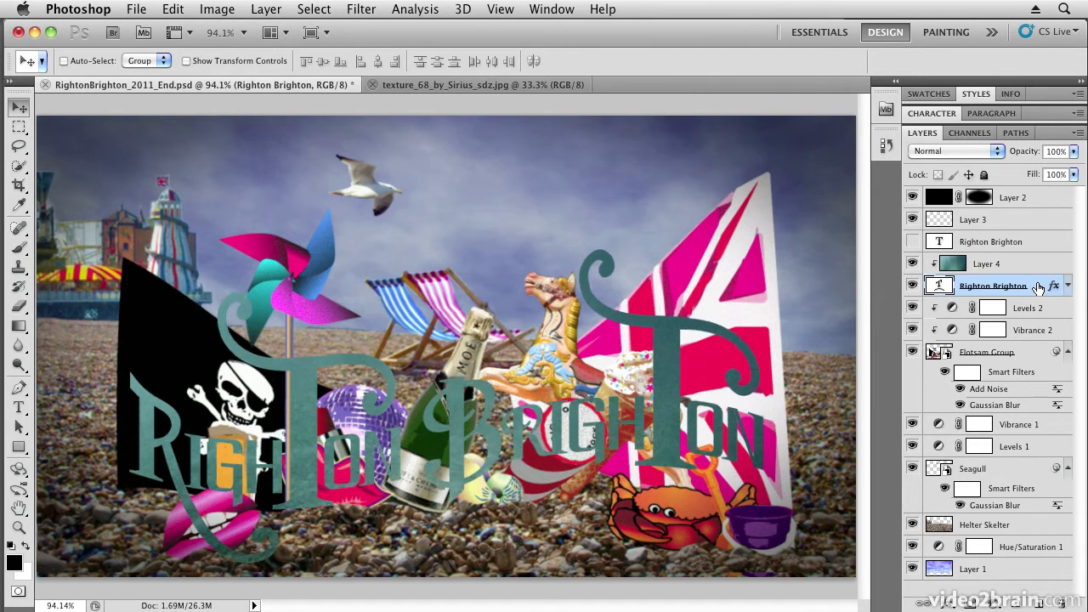
# - Nudge the texture on Layer 4 downward until its rougher wave detail fills the lettering
pyautogui.click(996, 267)
pyautogui.hotkey('shift', 'Down')
pyautogui.hotkey('shift', 'Down')
pyautogui.hotkey('shift', 'Down')
pyautogui.hotkey('shift', 'Down')
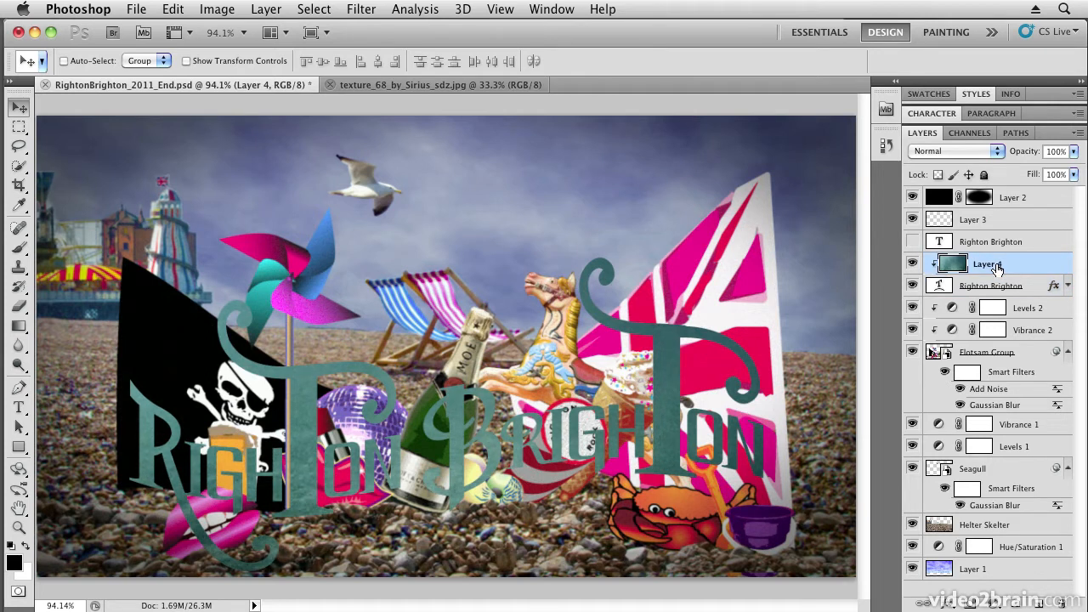
pyautogui.hotkey('shift', 'Down')
pyautogui.hotkey('shift', 'Down')
pyautogui.hotkey('shift', 'Down')
pyautogui.hotkey('shift', 'Down')
pyautogui.hotkey('shift', 'Down')
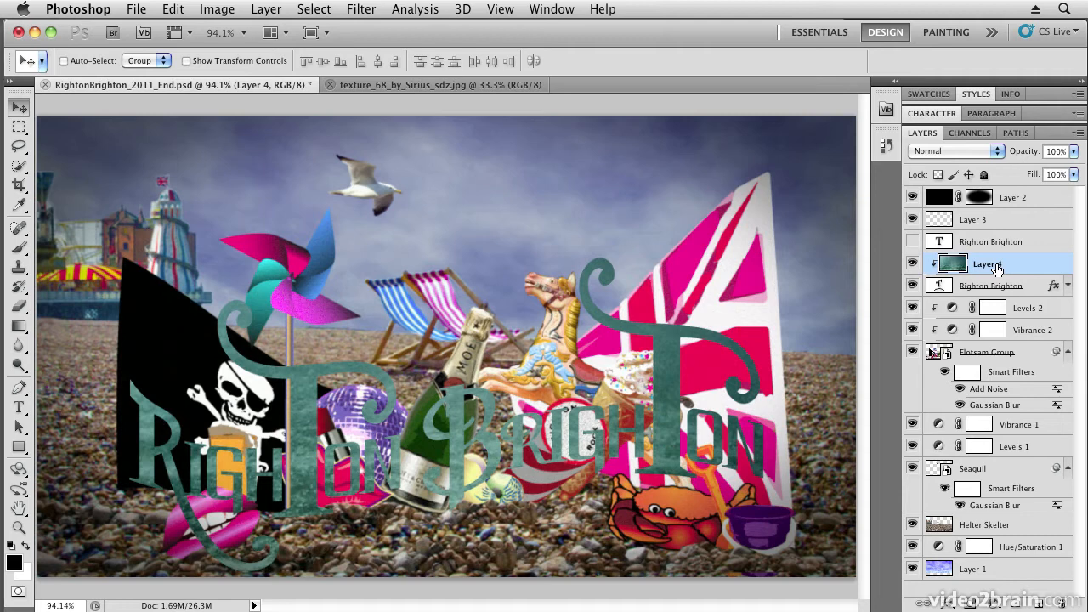
pyautogui.hotkey('shift', 'Down')
pyautogui.hotkey('shift', 'Down')
pyautogui.hotkey('shift', 'Down')
pyautogui.hotkey('shift', 'Down')
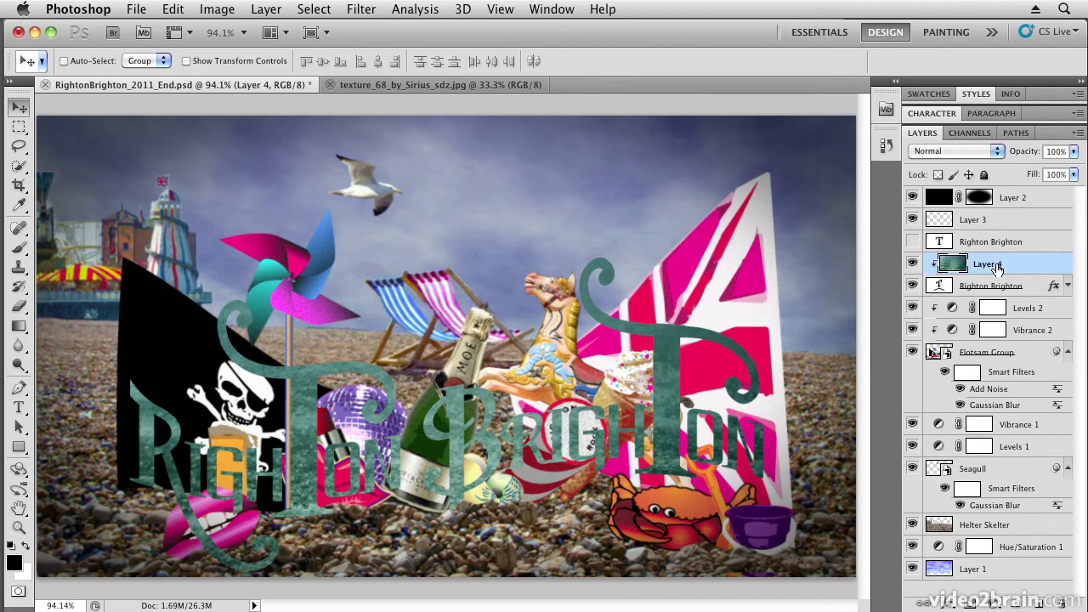
pyautogui.hotkey('shift', 'Down')
pyautogui.hotkey('shift', 'Down')
pyautogui.hotkey('shift', 'Down')
pyautogui.hotkey('shift', 'Down')
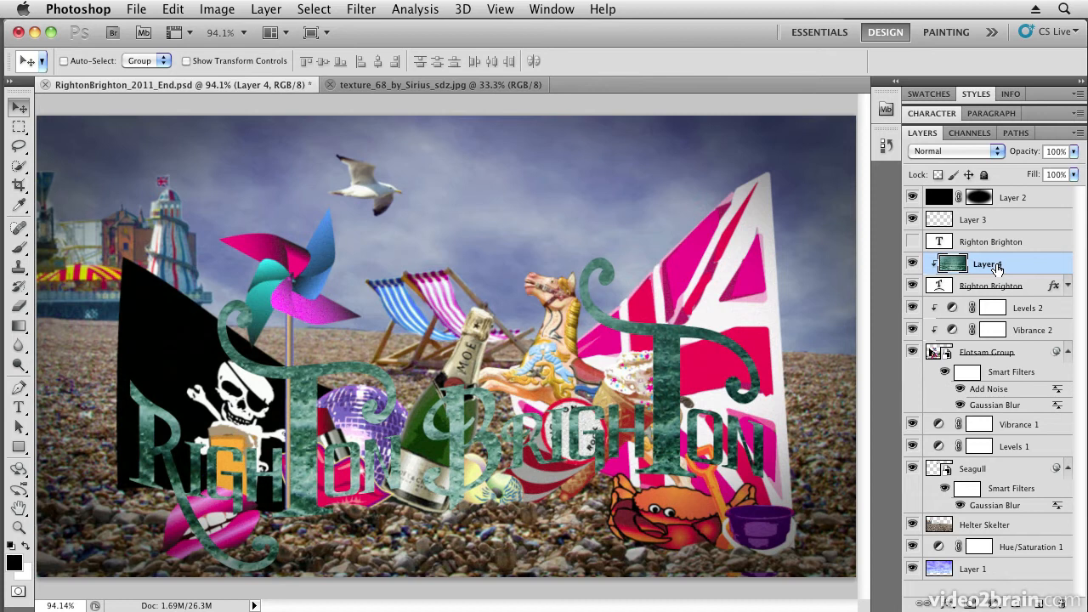
pyautogui.hotkey('shift', 'Down')
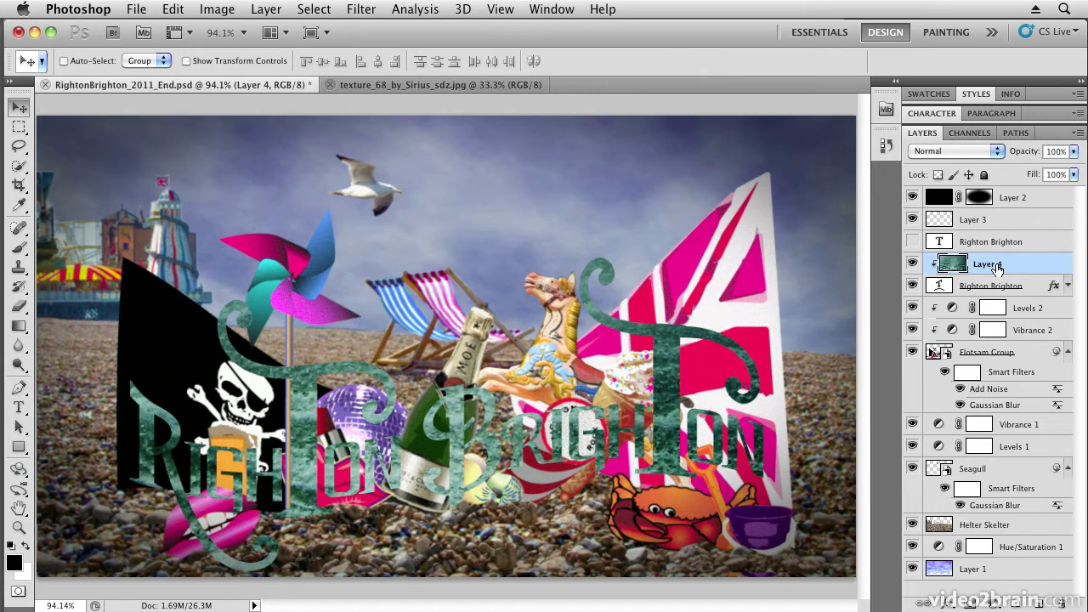
# - Select Layer 4 together with the decorative Righton Brighton text layer and nudge both slightly upward
pyautogui.keyDown('shift'); pyautogui.click(1033, 287); pyautogui.keyUp('shift')
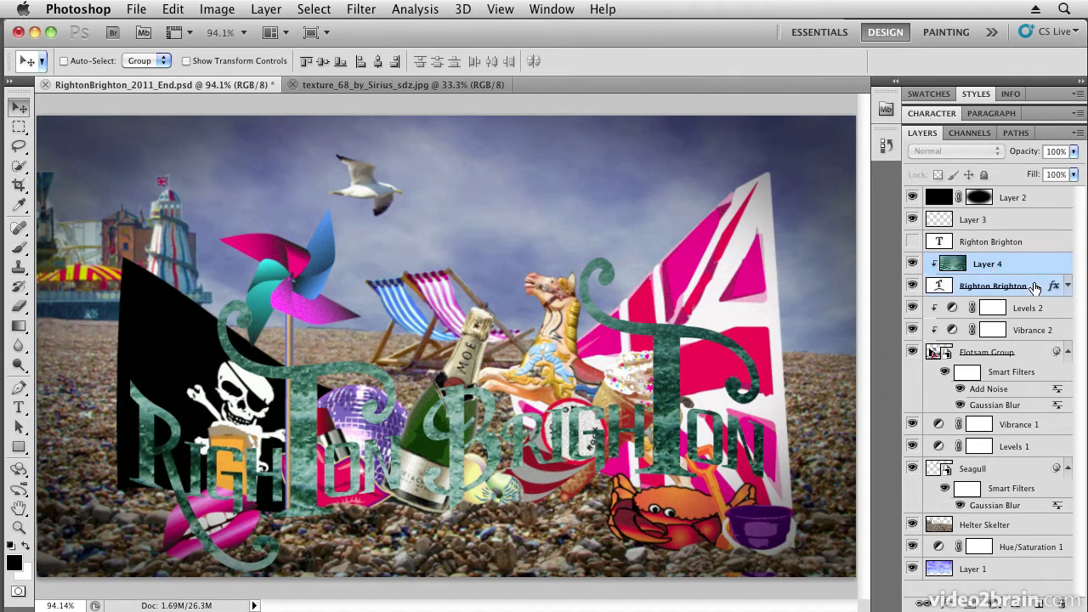
pyautogui.hotkey('shift', 'Up')
pyautogui.hotkey('shift', 'Up')
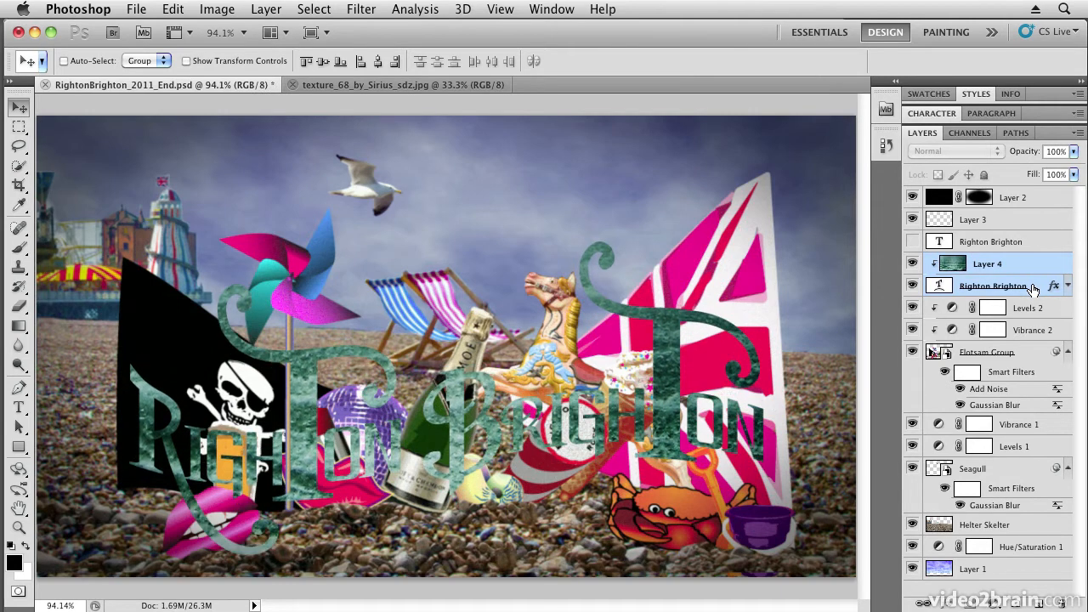
# - Group Layer 4 and the decorative Righton Brighton text layer as "Clipping Mask Text Groiup", and expand the group
pyautogui.click(1077, 136)
pyautogui.click(983, 213)
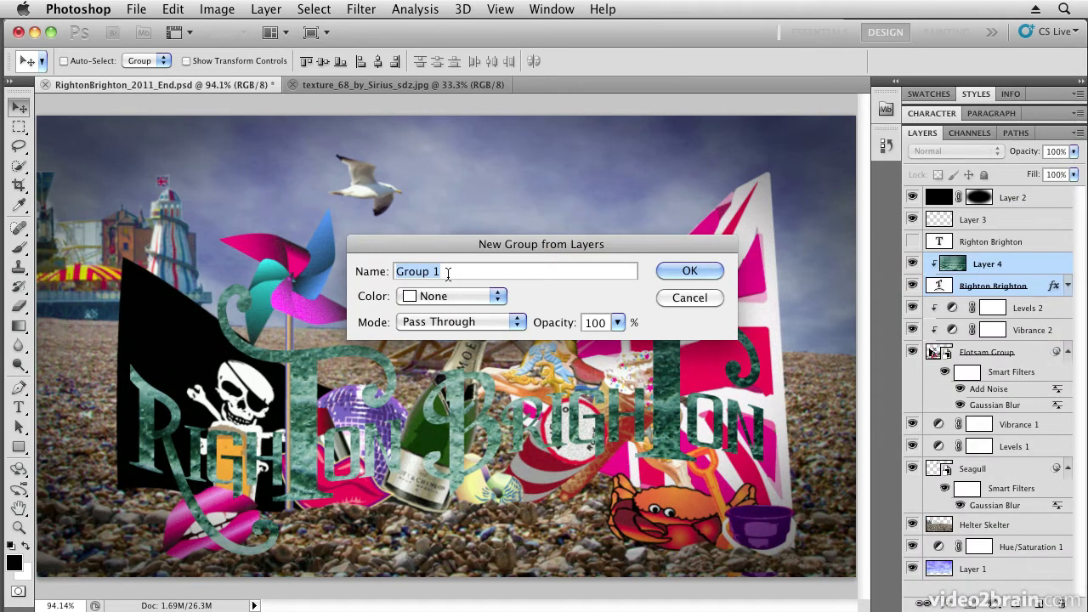
pyautogui.write('Clipping Mask Text Groiup')
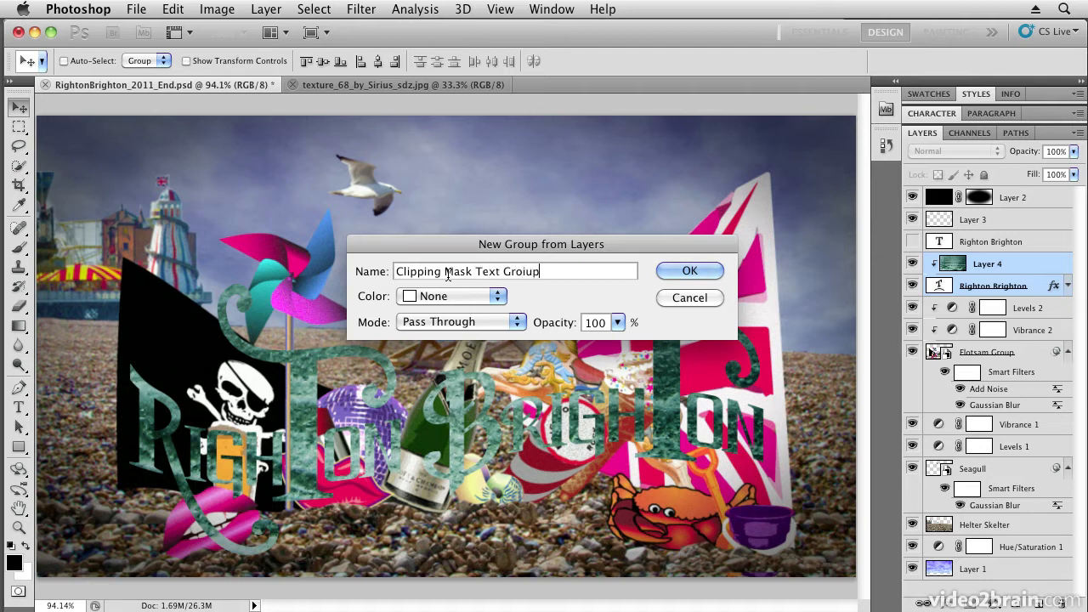
pyautogui.click(689, 270)
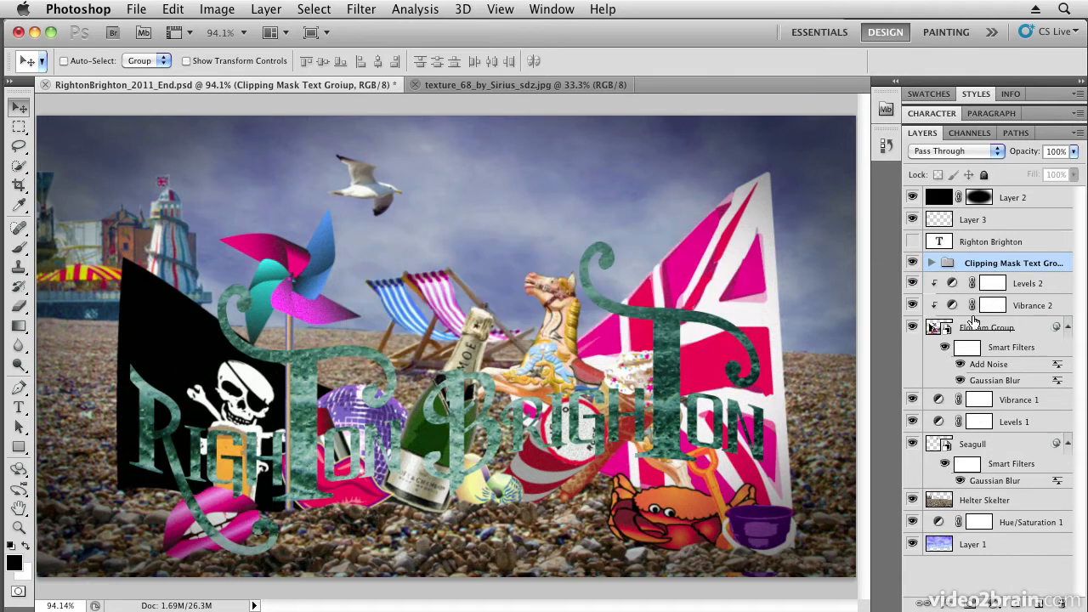
pyautogui.click(930, 264)
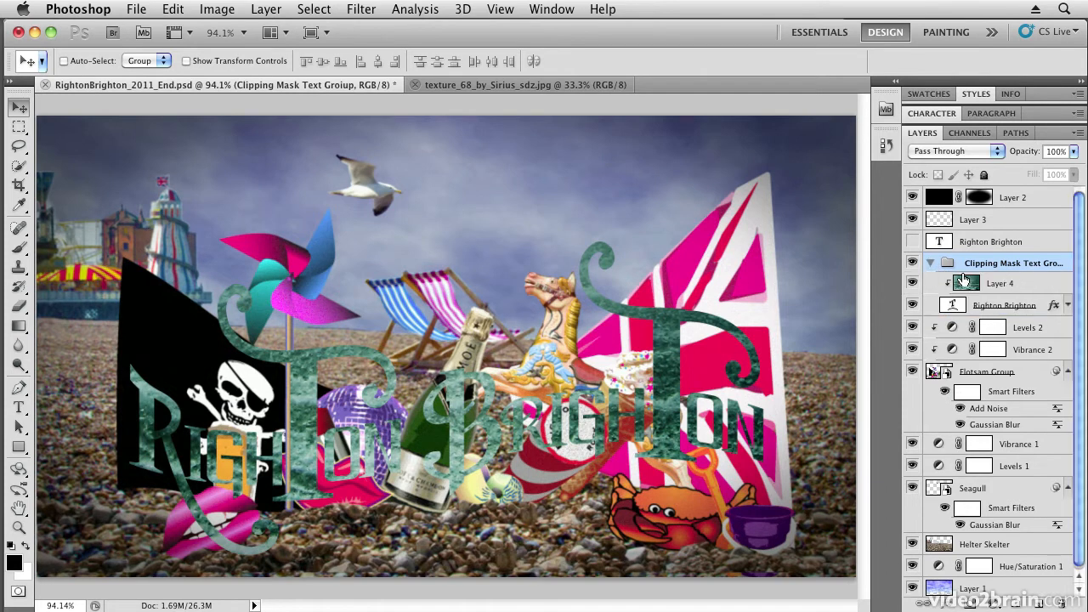
# - Add a Vibrance adjustment layer clipped to Layer 4, with Vibrance at +100 and Saturation at +63
pyautogui.click(1030, 286)
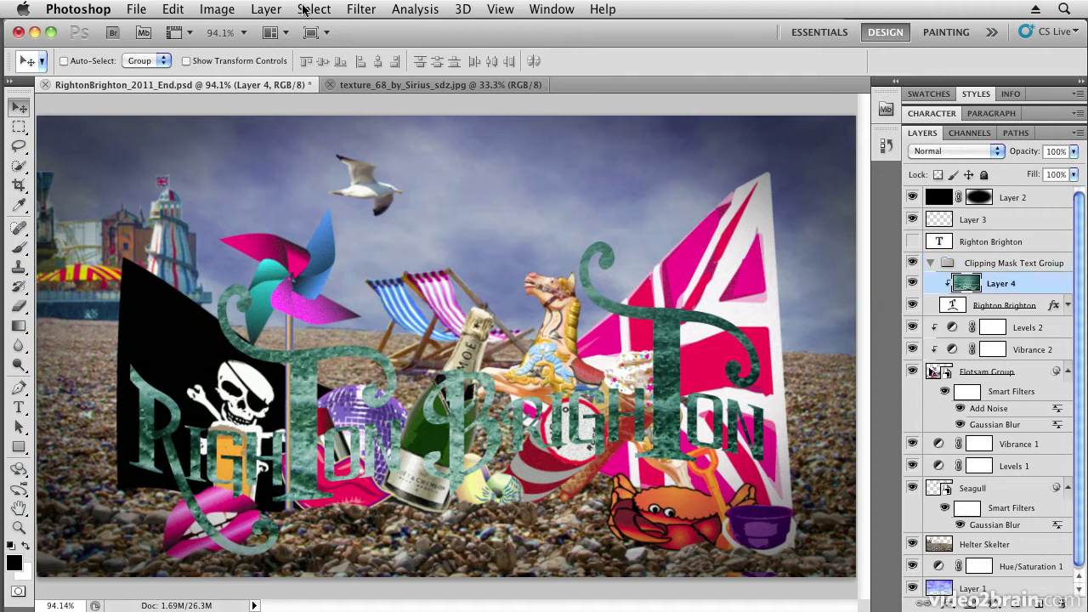
pyautogui.click(266, 10)
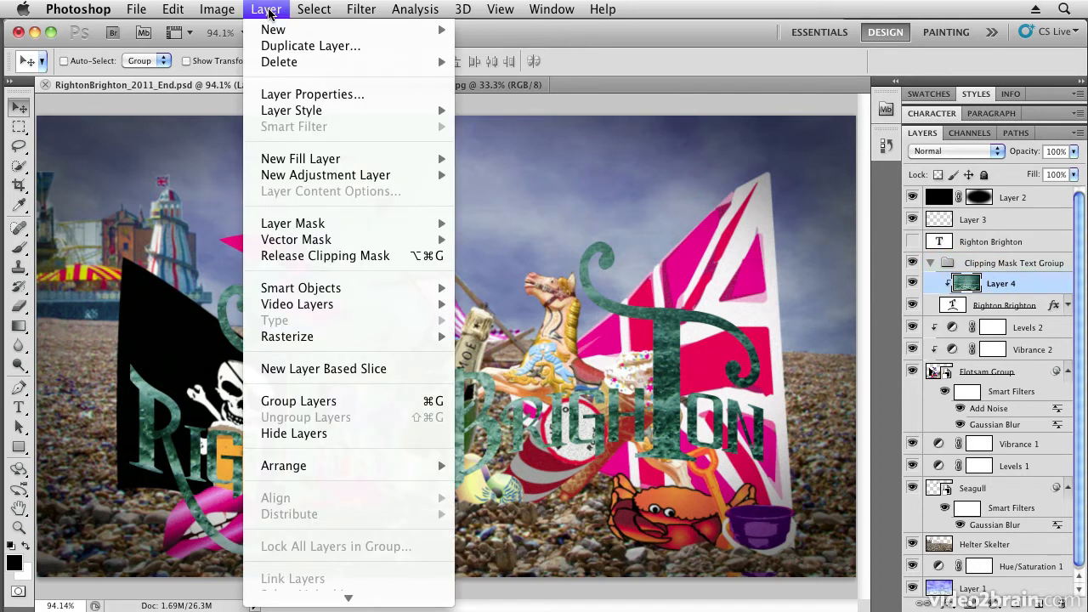
pyautogui.moveTo(303, 174)
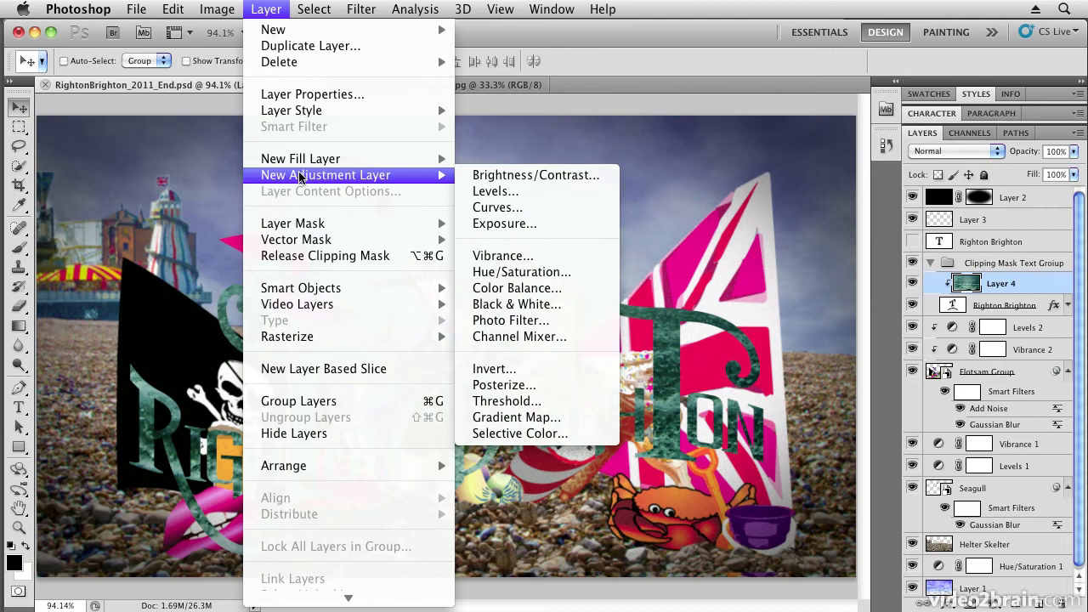
pyautogui.click(545, 257)
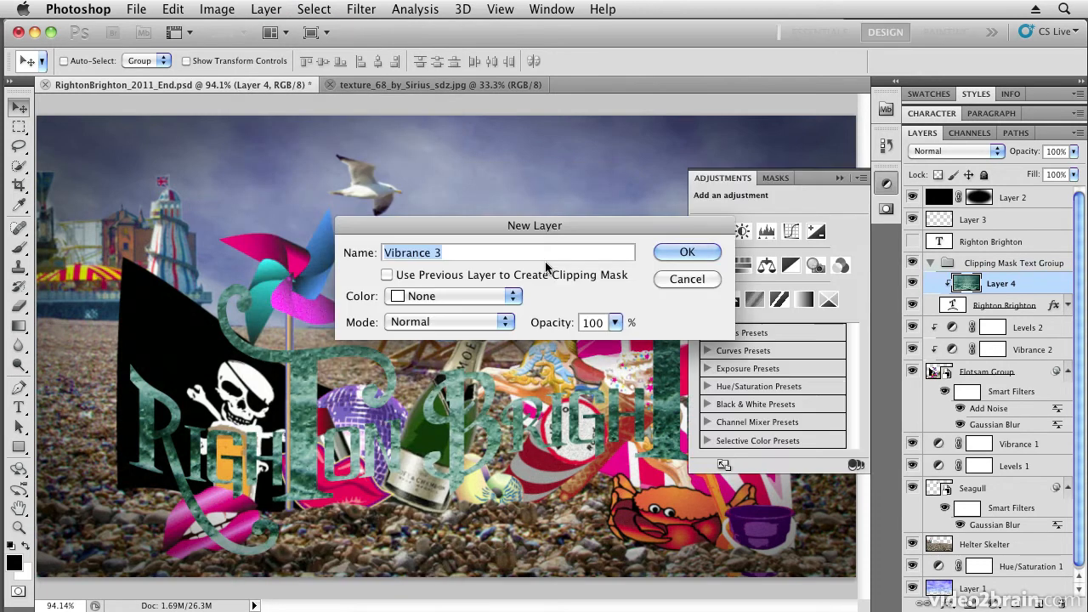
pyautogui.click(387, 275)
pyautogui.click(684, 253)
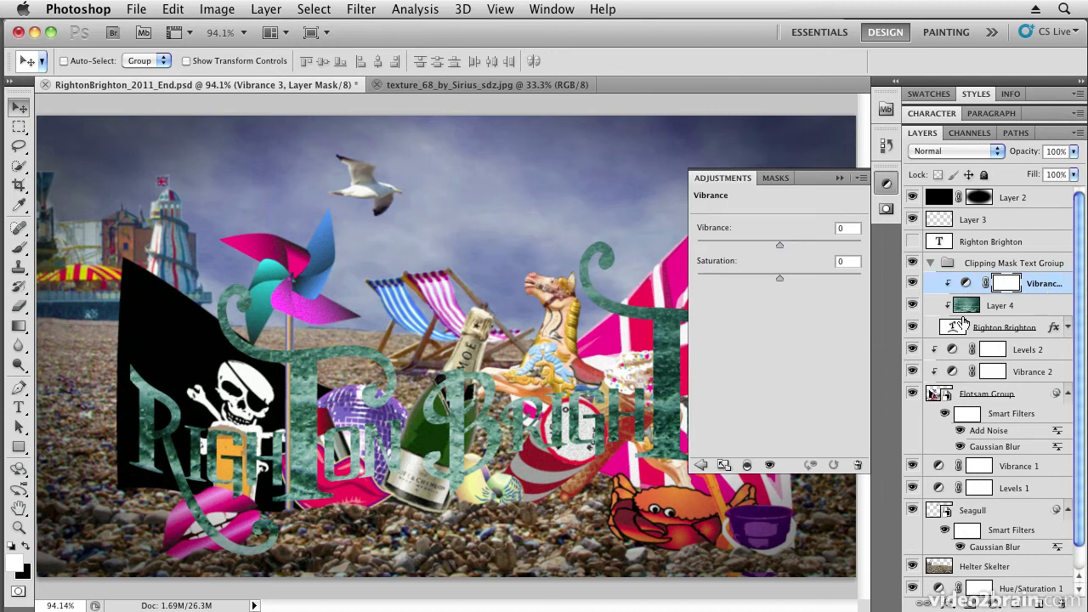
pyautogui.moveTo(780, 248); pyautogui.dragTo(861, 247)
pyautogui.moveTo(777, 279); pyautogui.dragTo(828, 284)
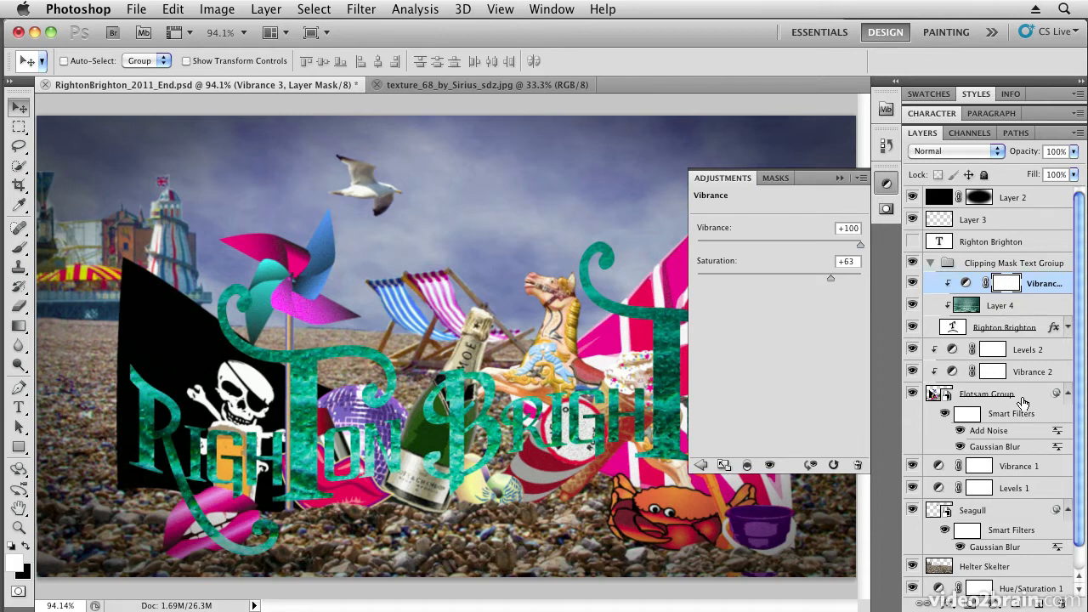
# - Add a Levels adjustment layer above the group's Vibrance layer with midtones at 0.55, and clip it to the title lettering
pyautogui.click(258, 11)
pyautogui.moveTo(340, 176)
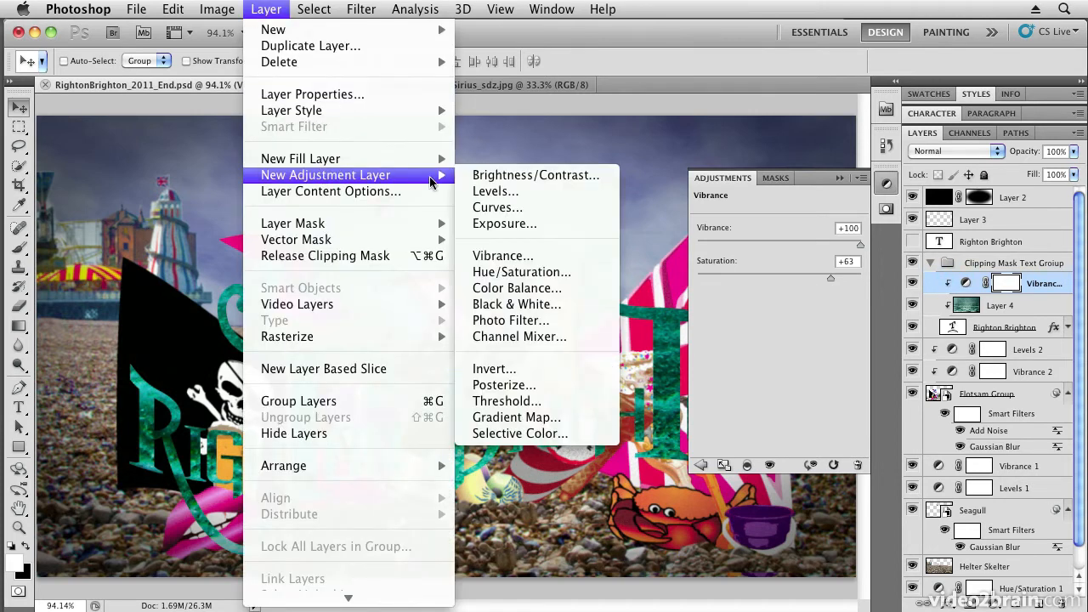
pyautogui.click(512, 196)
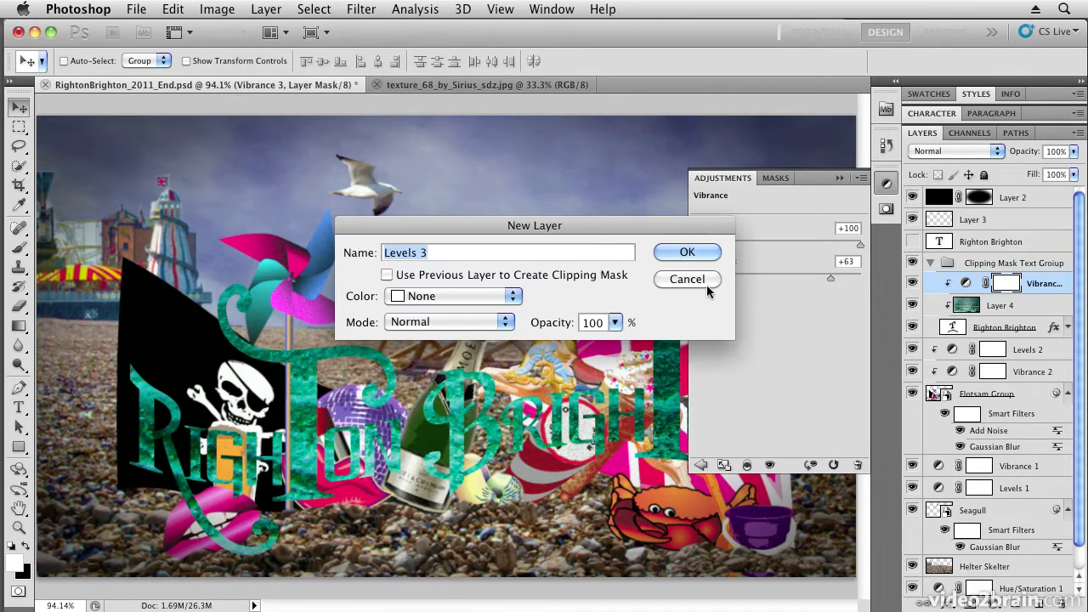
pyautogui.click(699, 253)
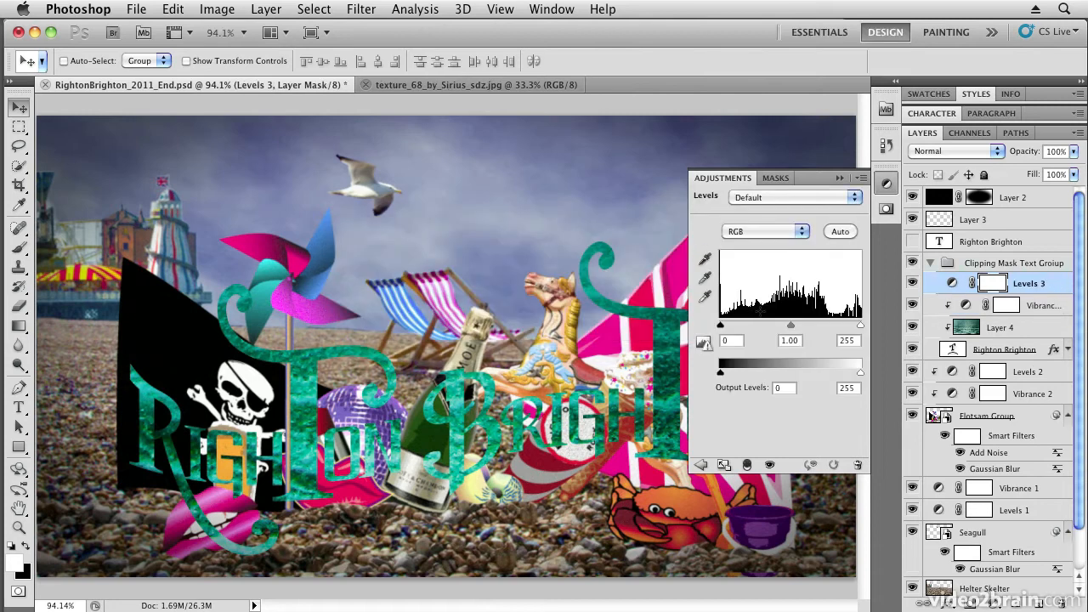
pyautogui.moveTo(791, 326); pyautogui.dragTo(815, 327)
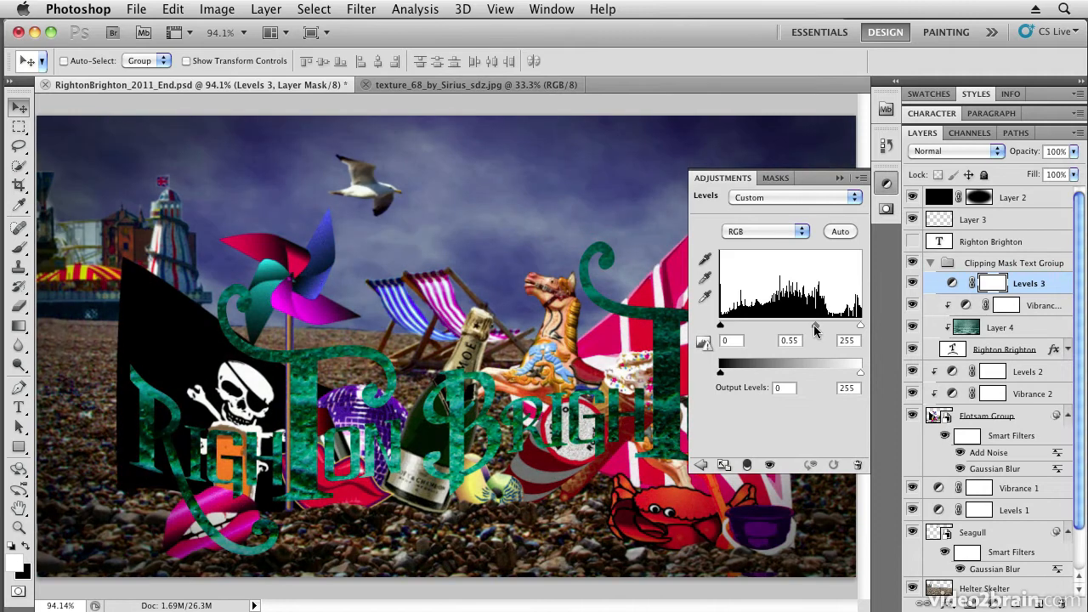
pyautogui.keyDown('alt'); pyautogui.click(1051, 294); pyautogui.keyUp('alt')
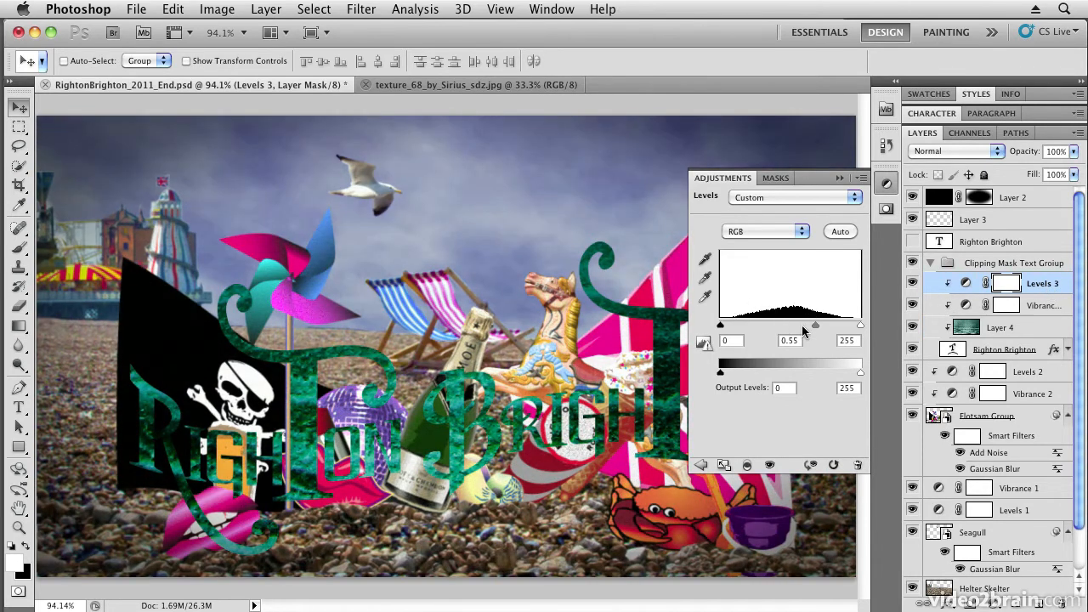
# - Brighten the clipped Levels adjustment by setting the midtones to 1.96 and the white input level to 226
pyautogui.moveTo(785, 327); pyautogui.dragTo(752, 329)
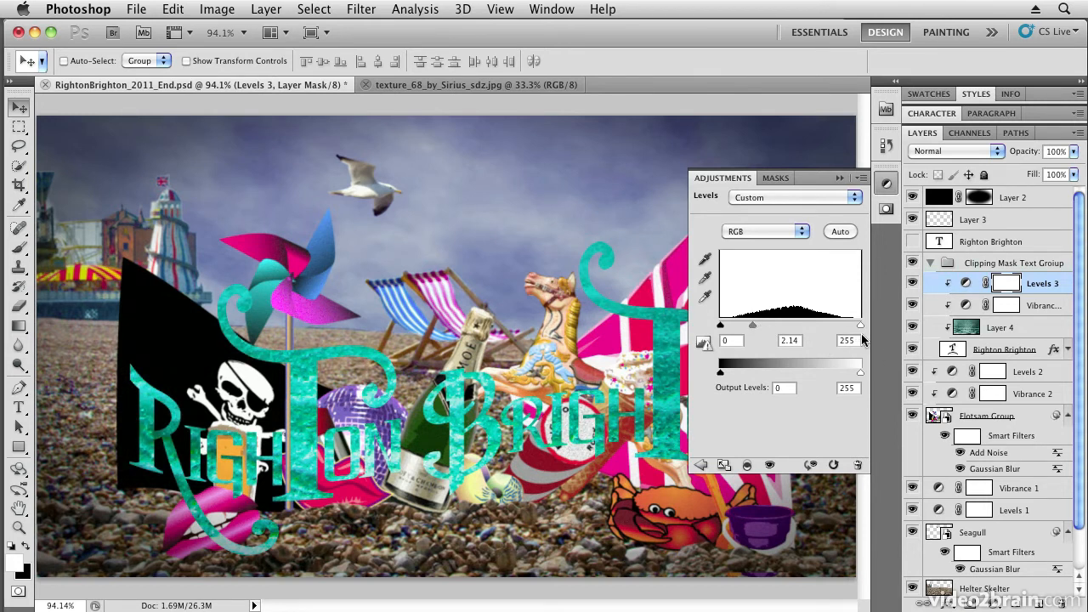
pyautogui.moveTo(860, 325); pyautogui.dragTo(842, 333)
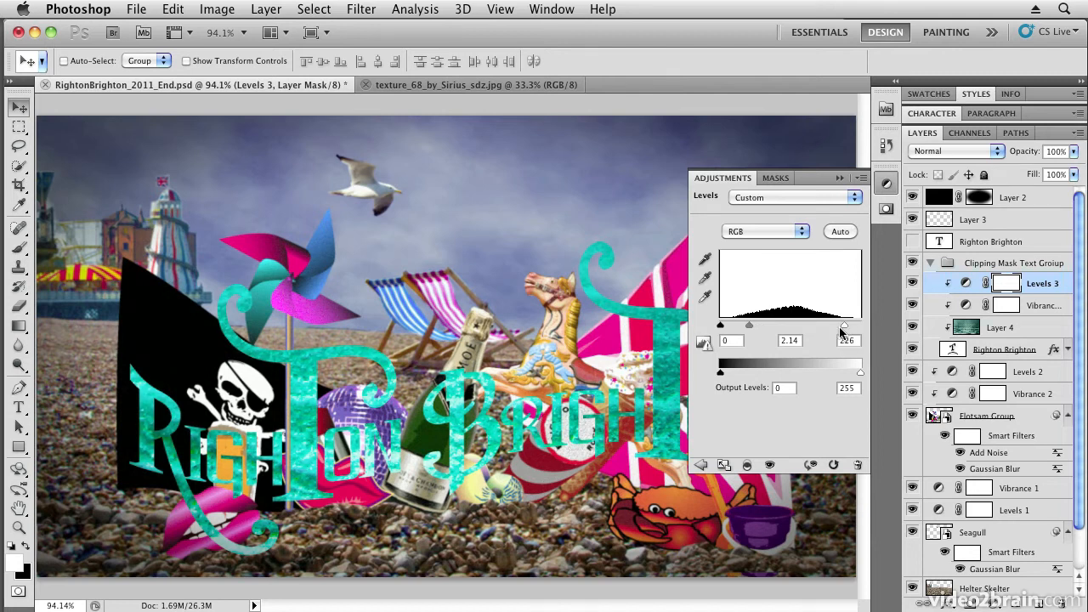
pyautogui.moveTo(749, 327); pyautogui.dragTo(752, 330)
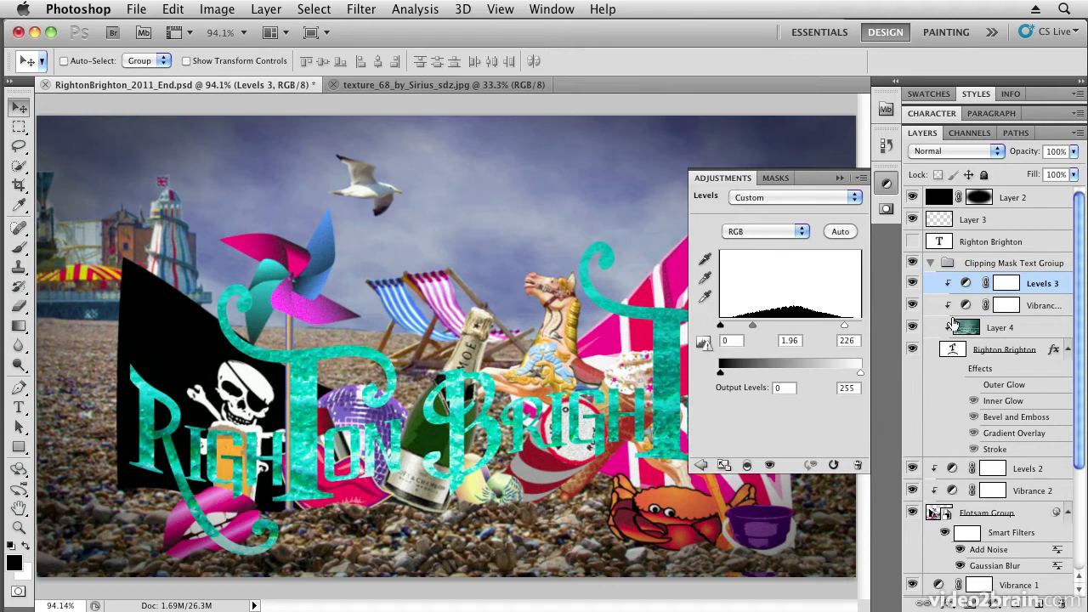
# - Reduce the clipped Vibrance adjustment to Vibrance +51 and Saturation +8, and collapse its settings
pyautogui.click(966, 307)
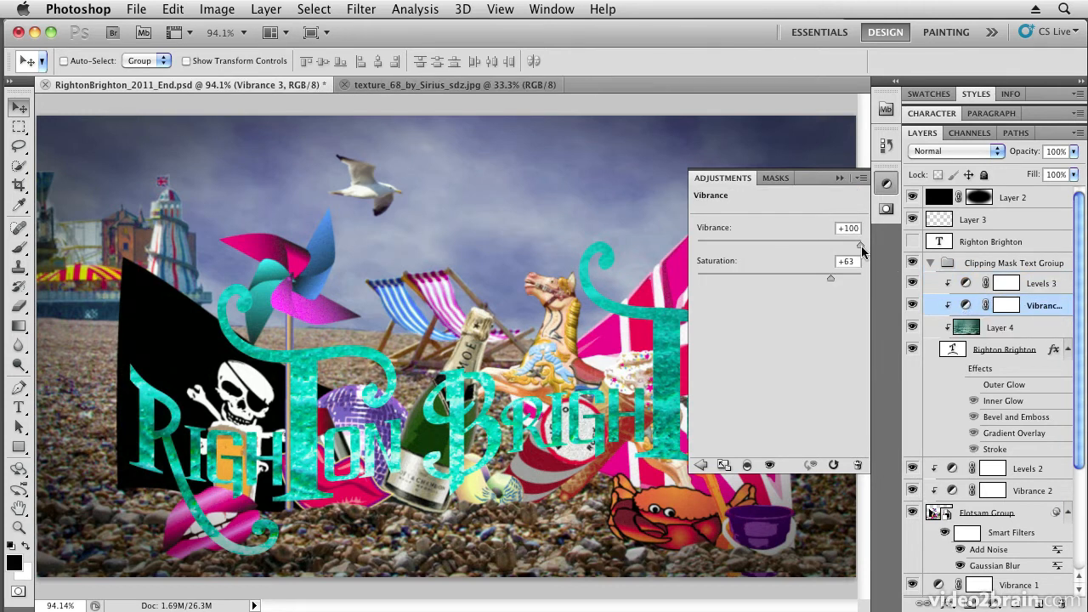
pyautogui.moveTo(859, 244); pyautogui.dragTo(780, 277)
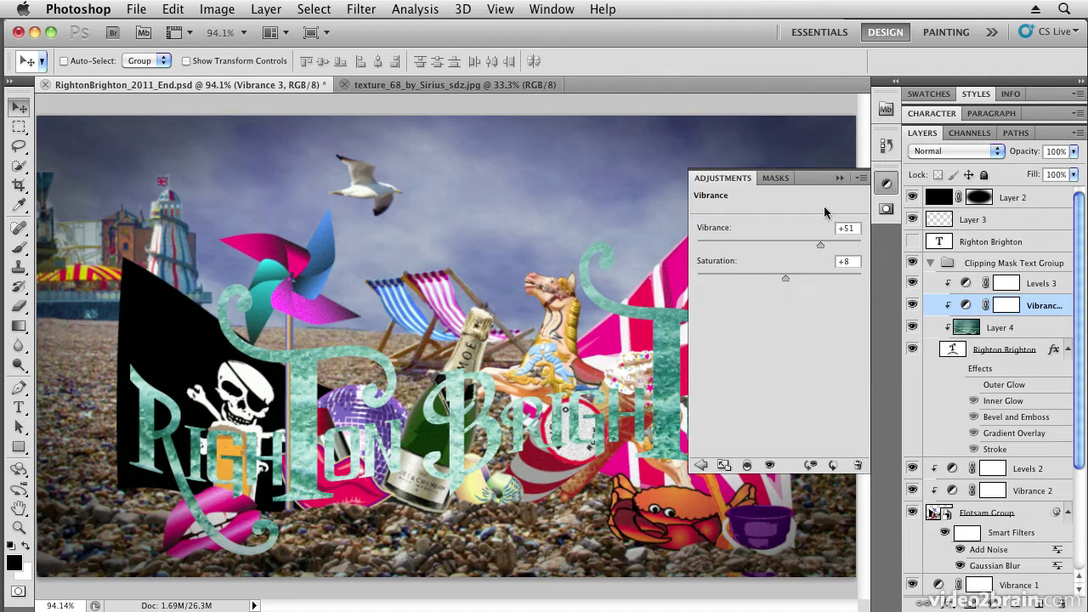
pyautogui.click(839, 178)
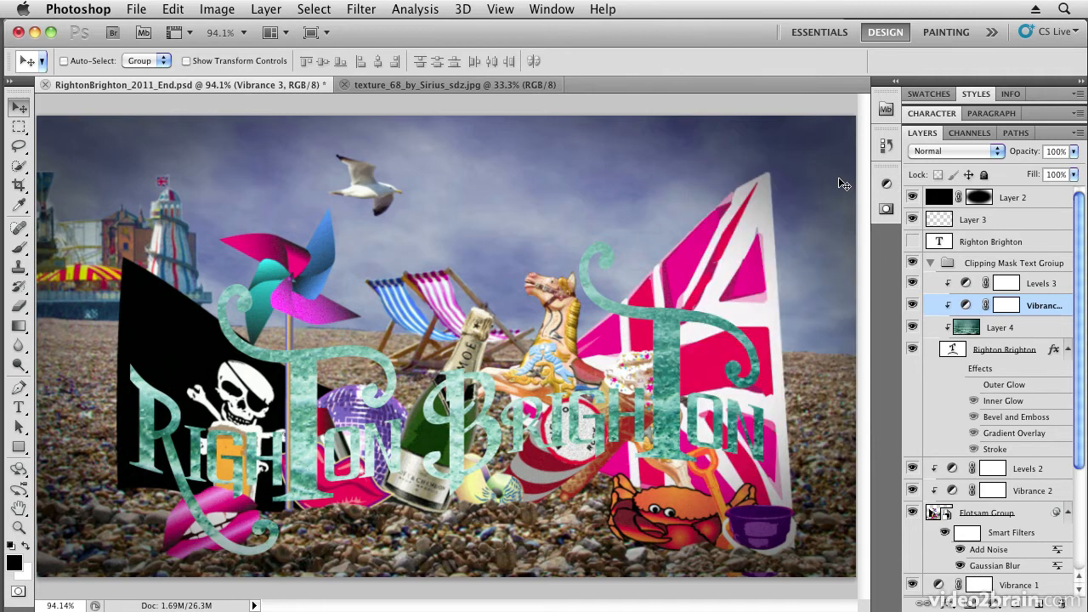
# - Show the decorative title's layer effects, compare it with and without Stroke, and hide its Gradient Overlay and Inner Glow
pyautogui.click(959, 371)
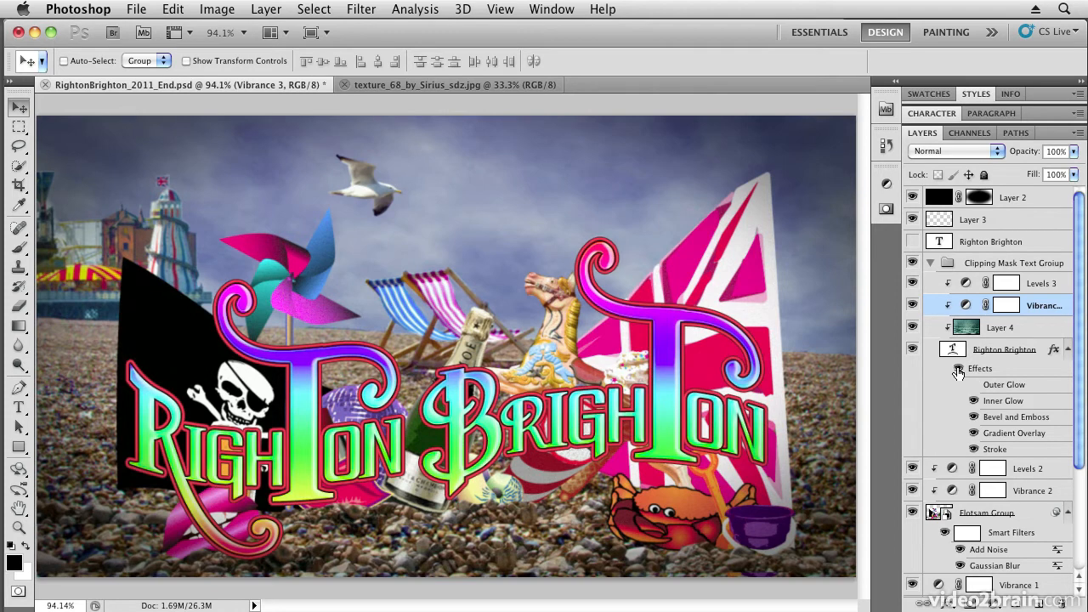
pyautogui.click(973, 434)
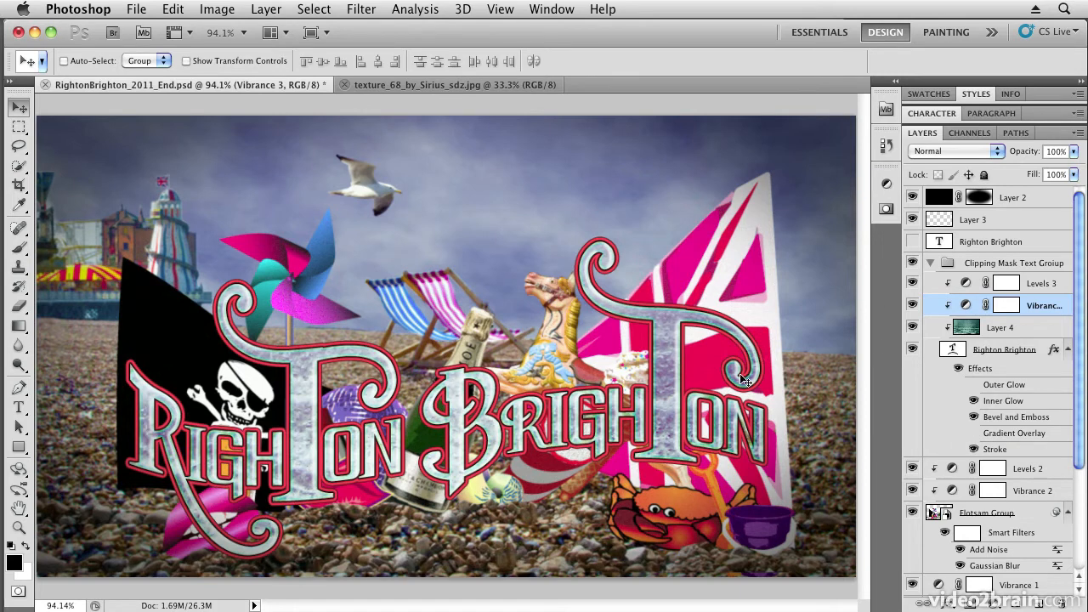
pyautogui.click(974, 449)
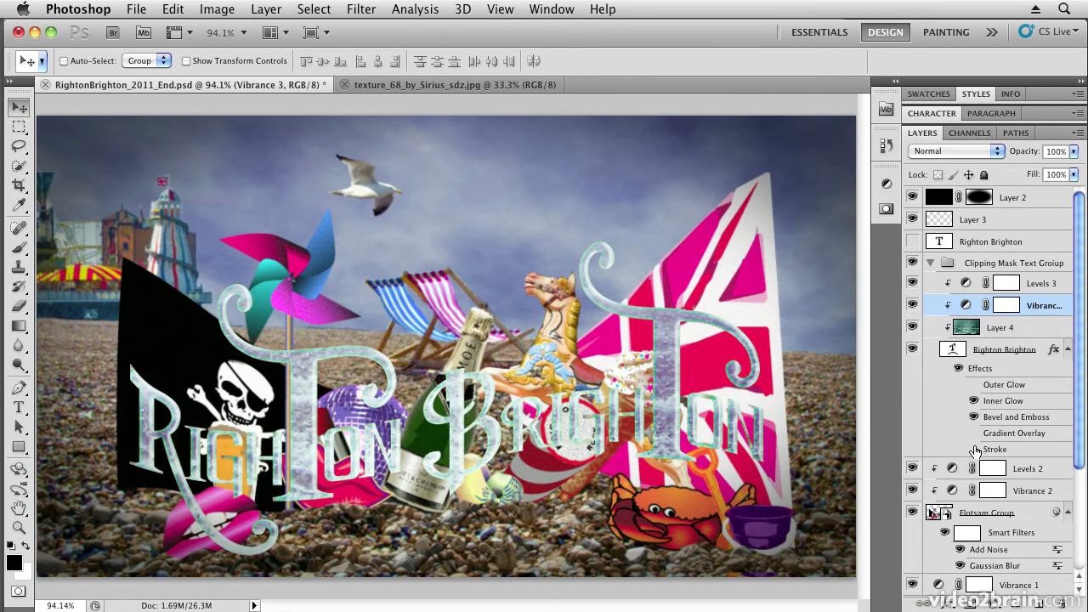
pyautogui.click(974, 449)
pyautogui.click(974, 449)
pyautogui.click(974, 449)
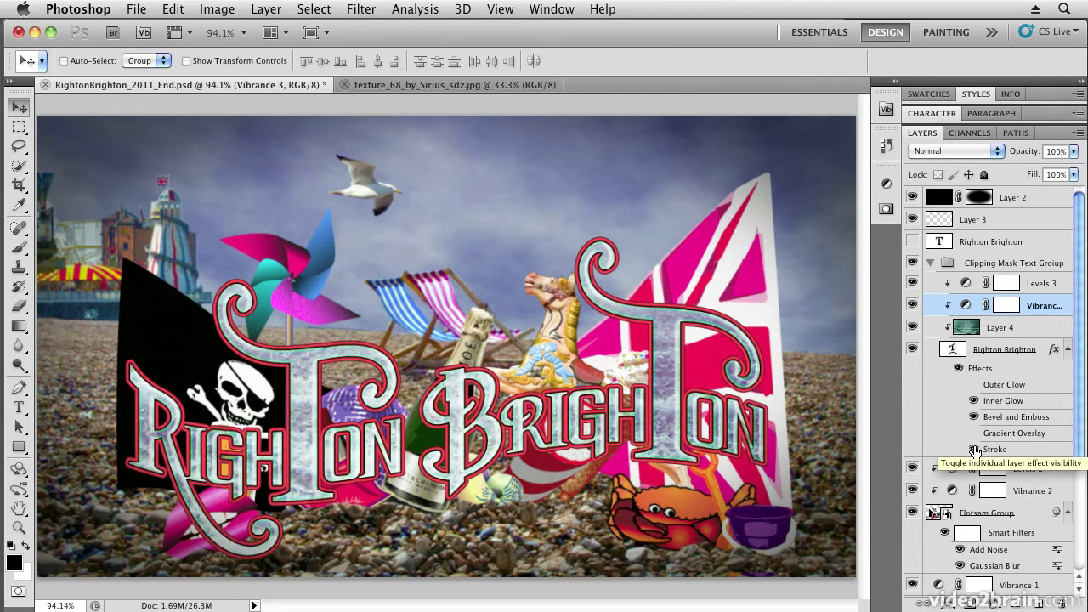
pyautogui.click(974, 401)
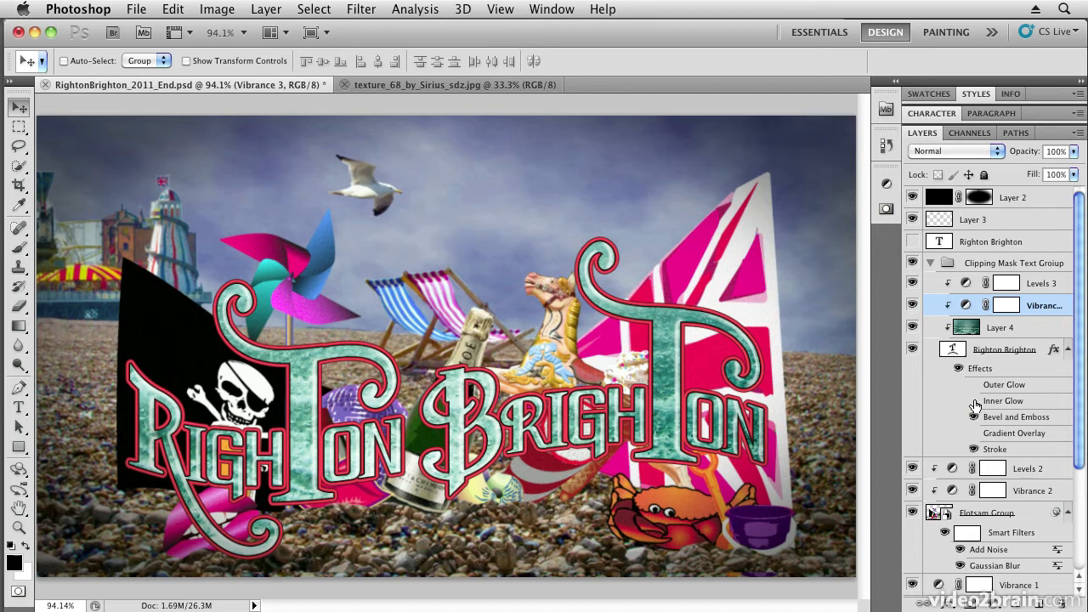
pyautogui.doubleClick(993, 451)
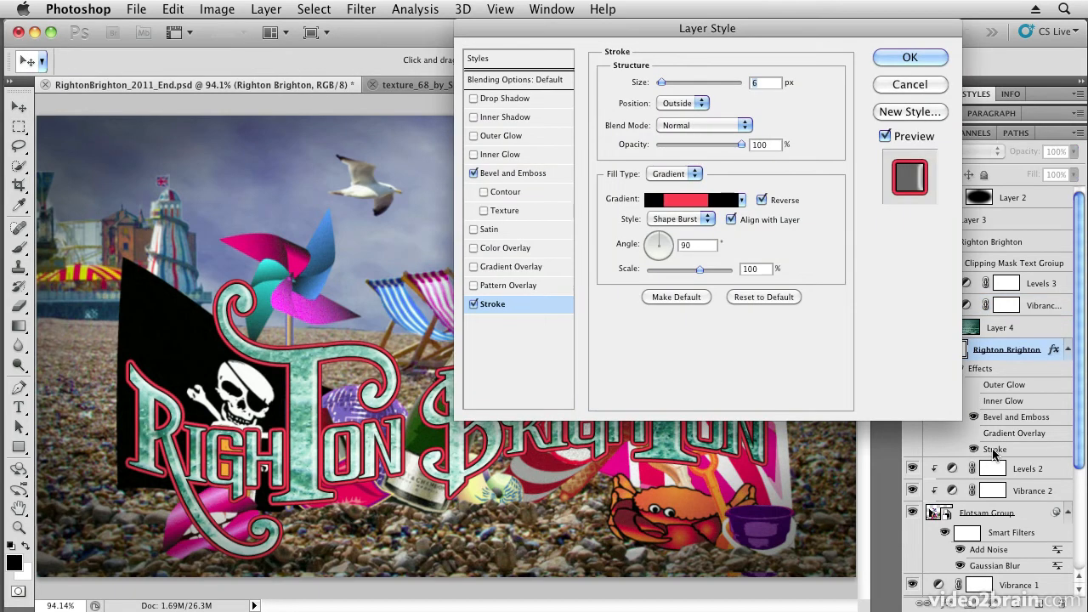
pyautogui.click(742, 200)
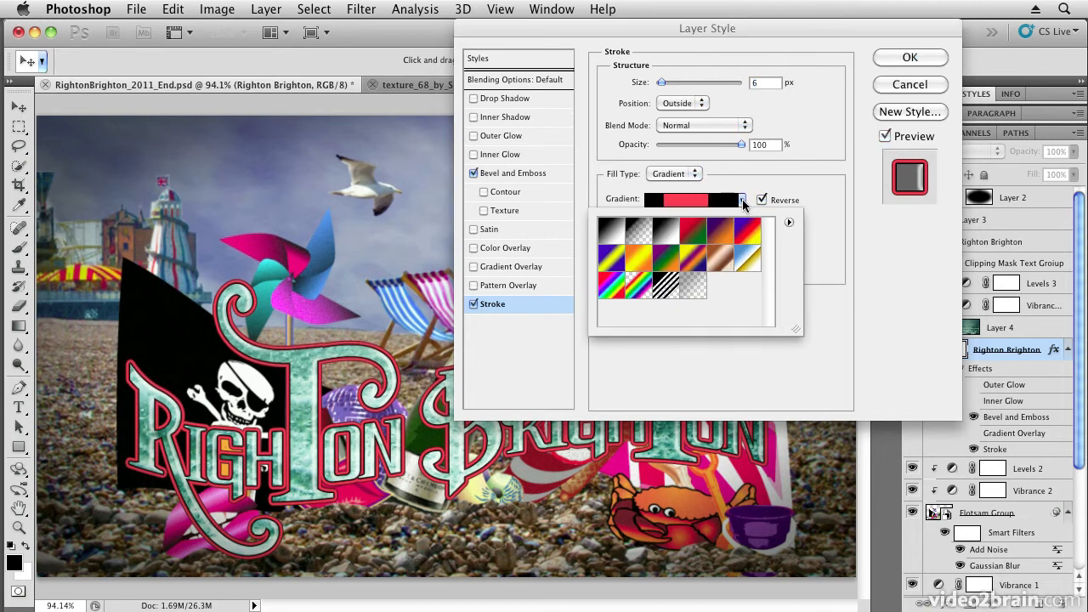
pyautogui.click(666, 235)
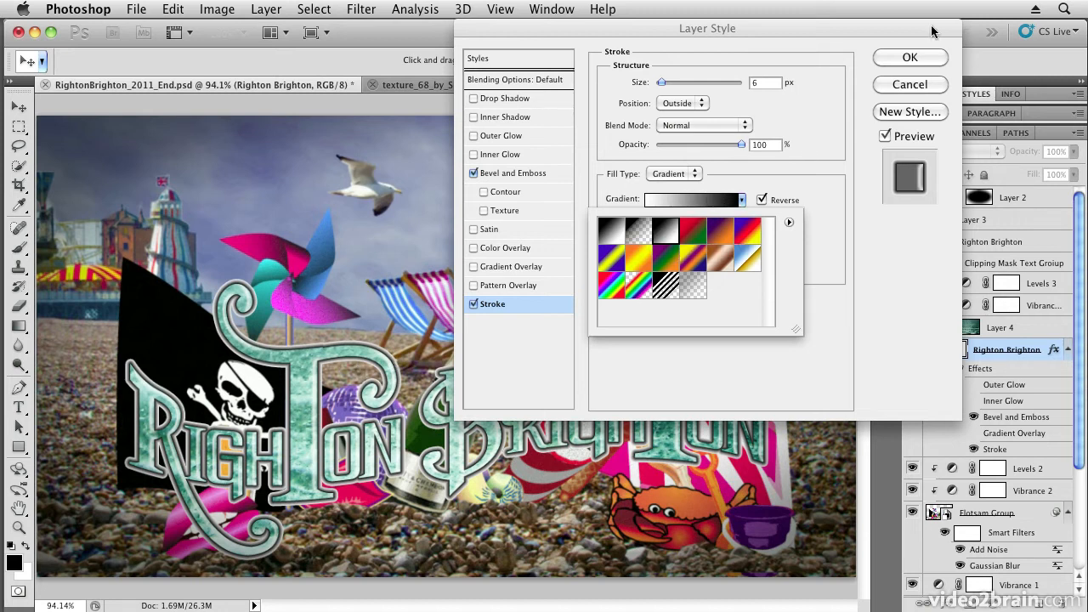
pyautogui.click(911, 85)
pyautogui.click(911, 85)
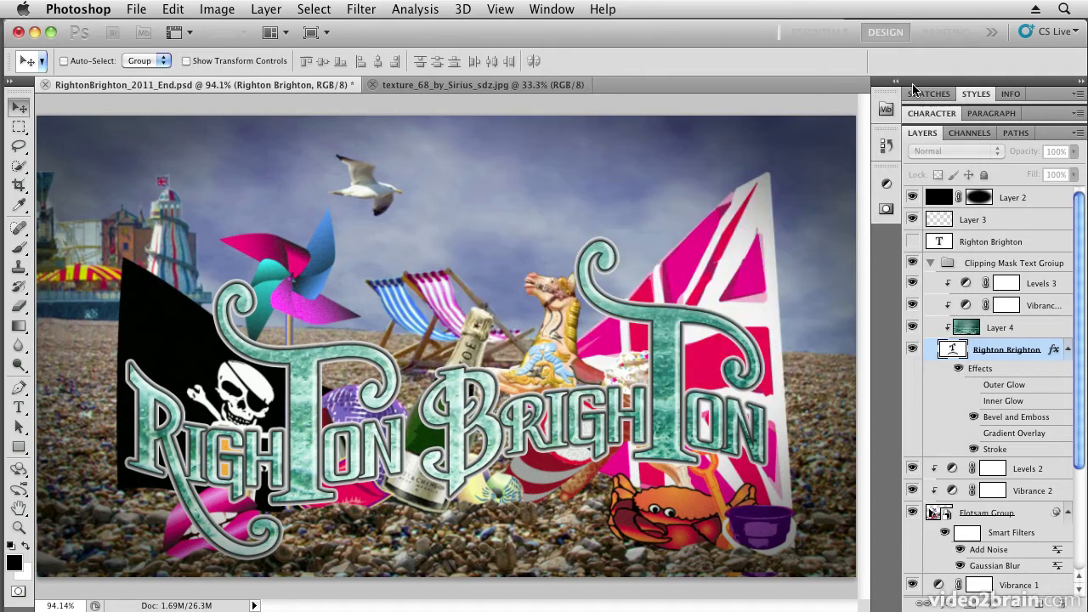
# - Edit the decorative title's Stroke effect, try the blue and gold gradient preset, and change the fill type to Color
pyautogui.doubleClick(1003, 455)
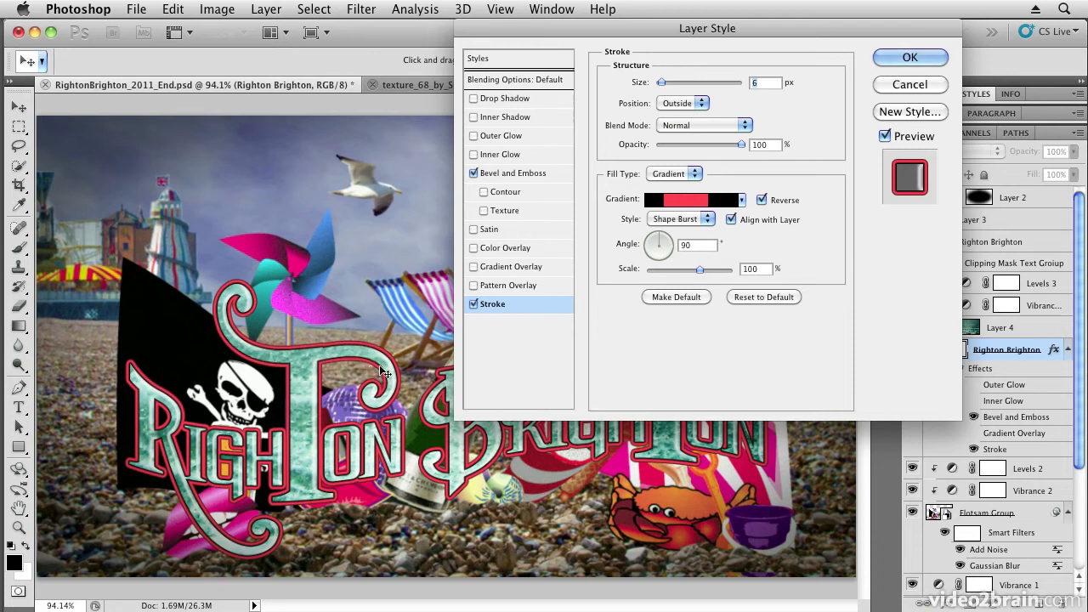
pyautogui.click(742, 201)
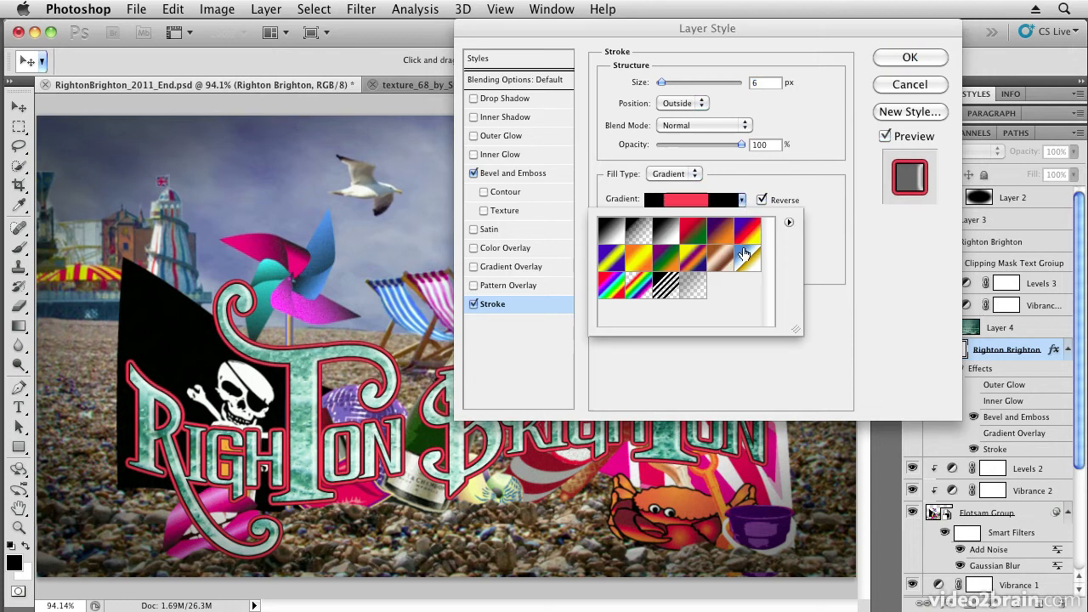
pyautogui.click(746, 261)
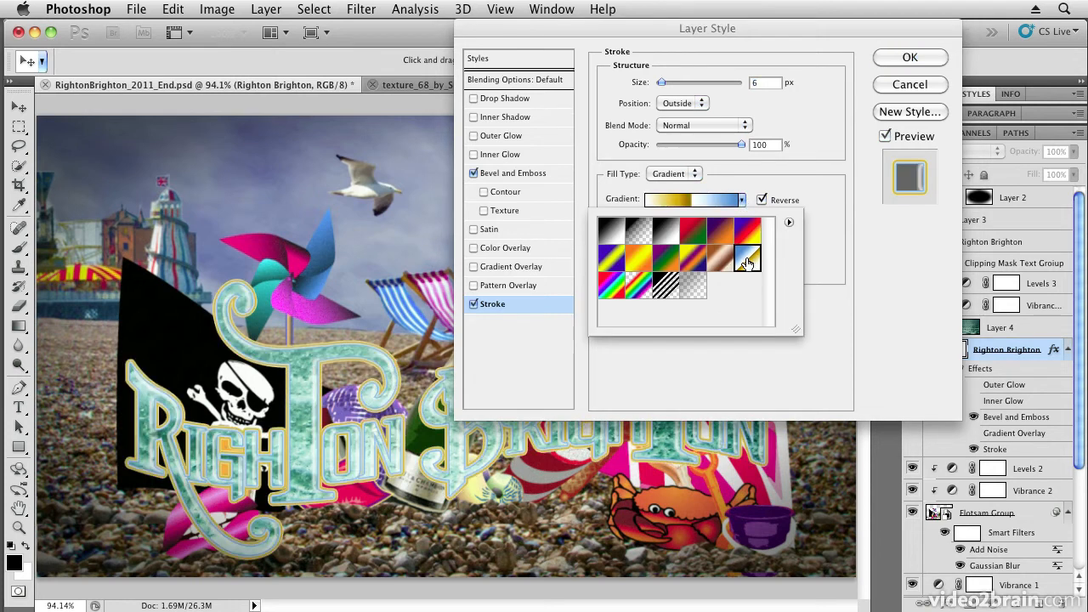
pyautogui.click(692, 173)
pyautogui.click(680, 173)
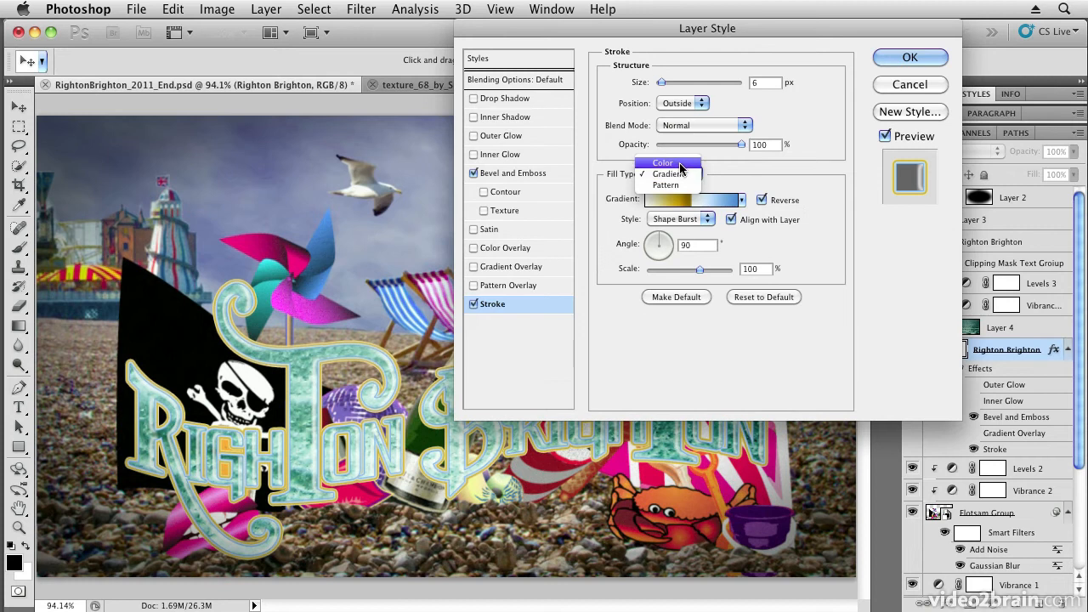
pyautogui.click(674, 163)
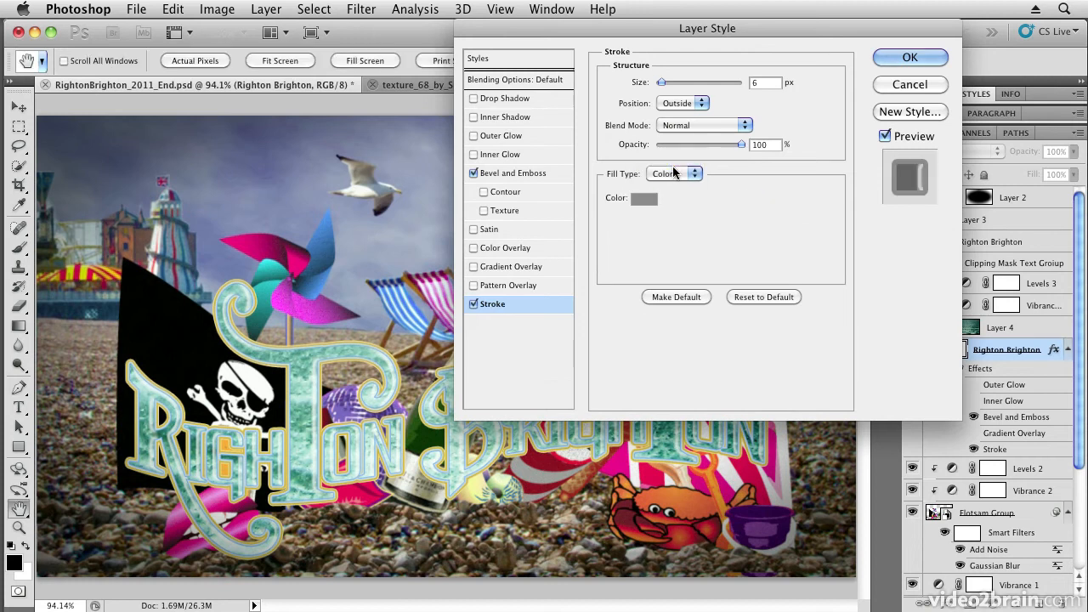
# - Set the title's stroke color to dark navy blue #01183a
pyautogui.click(644, 198)
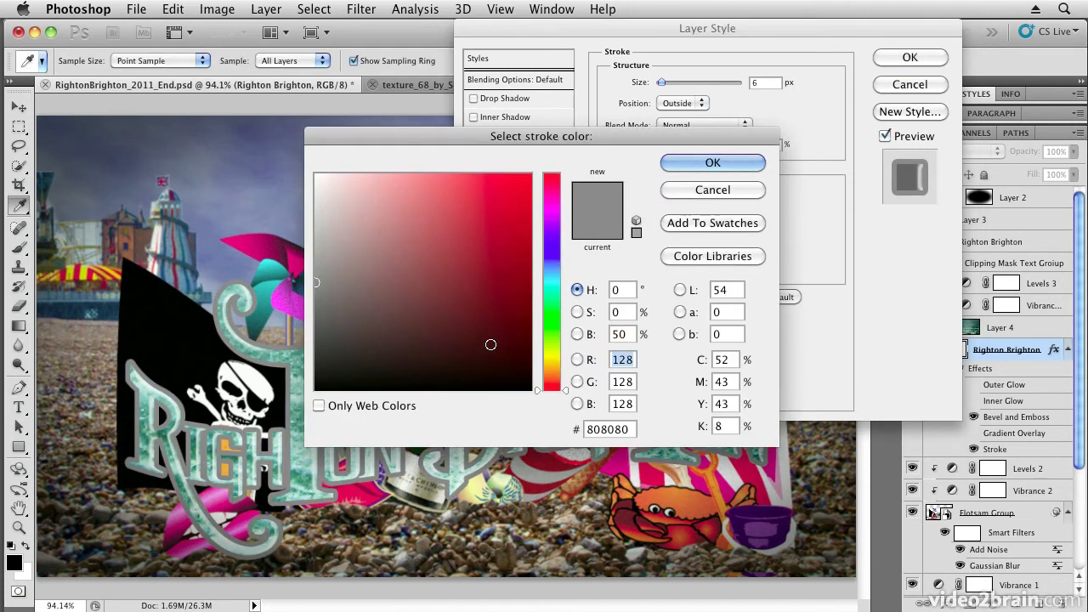
pyautogui.click(512, 359)
pyautogui.click(553, 260)
pyautogui.moveTo(512, 359); pyautogui.dragTo(528, 341)
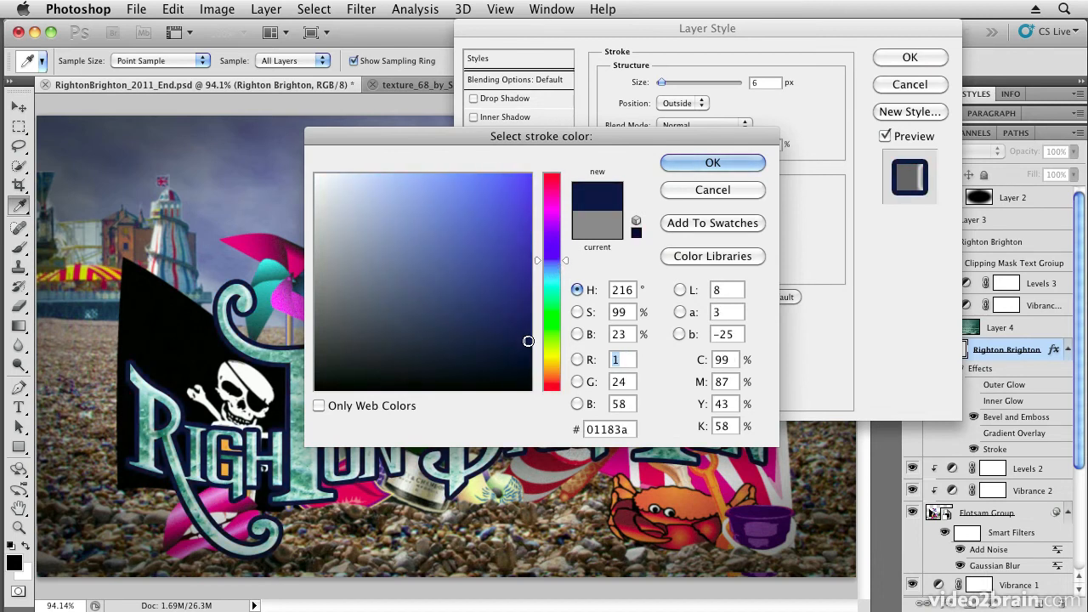
pyautogui.click(712, 162)
# - Reduce the title's stroke size to 3 px and apply the layer style
pyautogui.click(660, 80)
pyautogui.moveTo(660, 80); pyautogui.dragTo(658, 83)
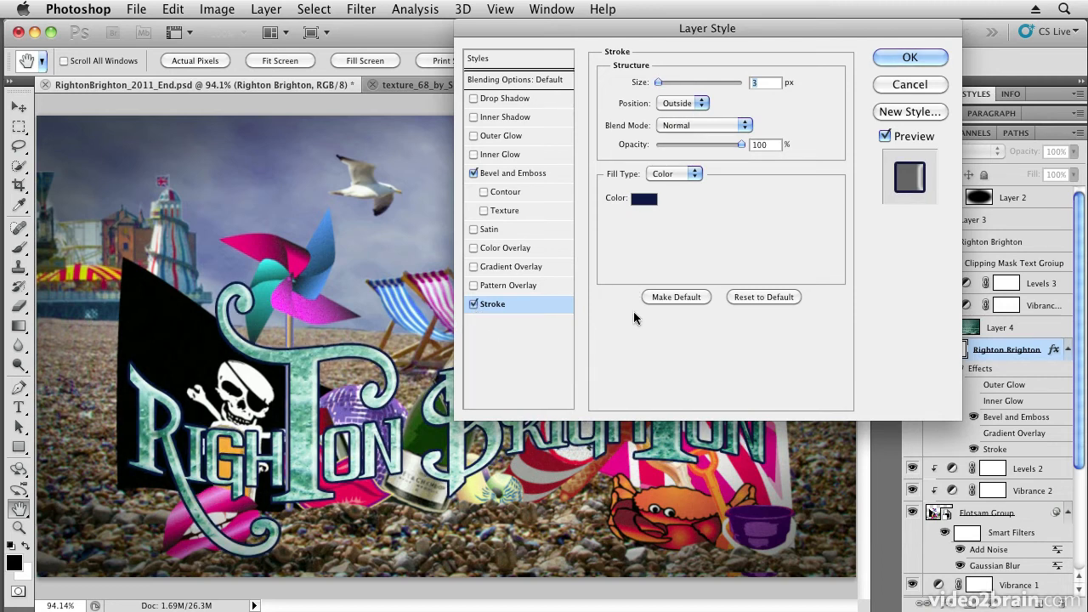
pyautogui.click(908, 58)
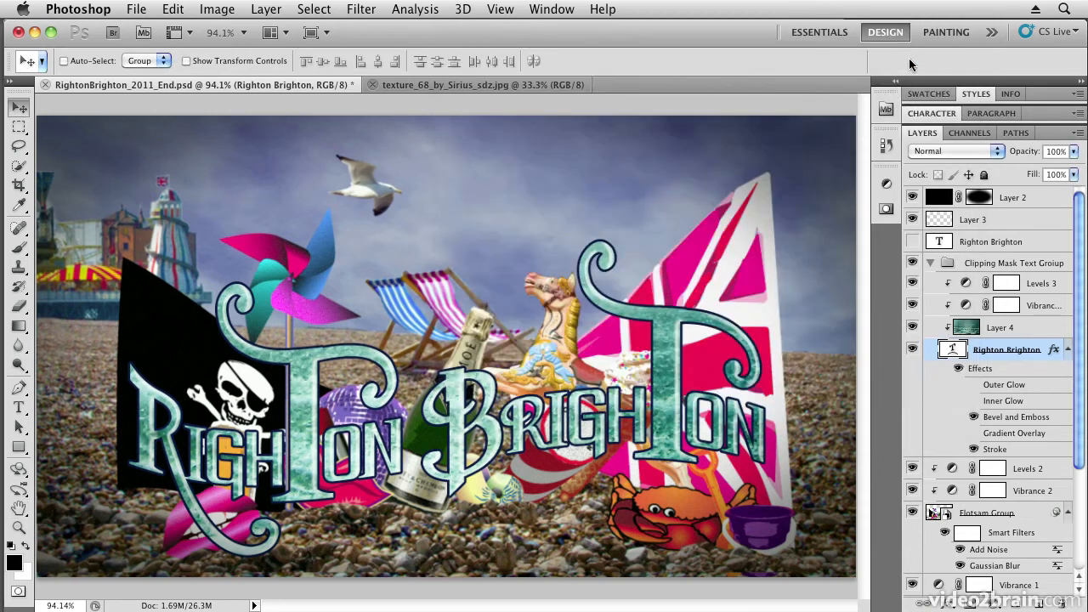
# - Select the clipped water texture on Layer 4 and nudge it upward inside the title lettering in large increments
pyautogui.click(1007, 330)
pyautogui.hotkey('shift', 'Up')
pyautogui.hotkey('shift', 'Up')
pyautogui.hotkey('shift', 'Up')
pyautogui.hotkey('shift', 'Up')
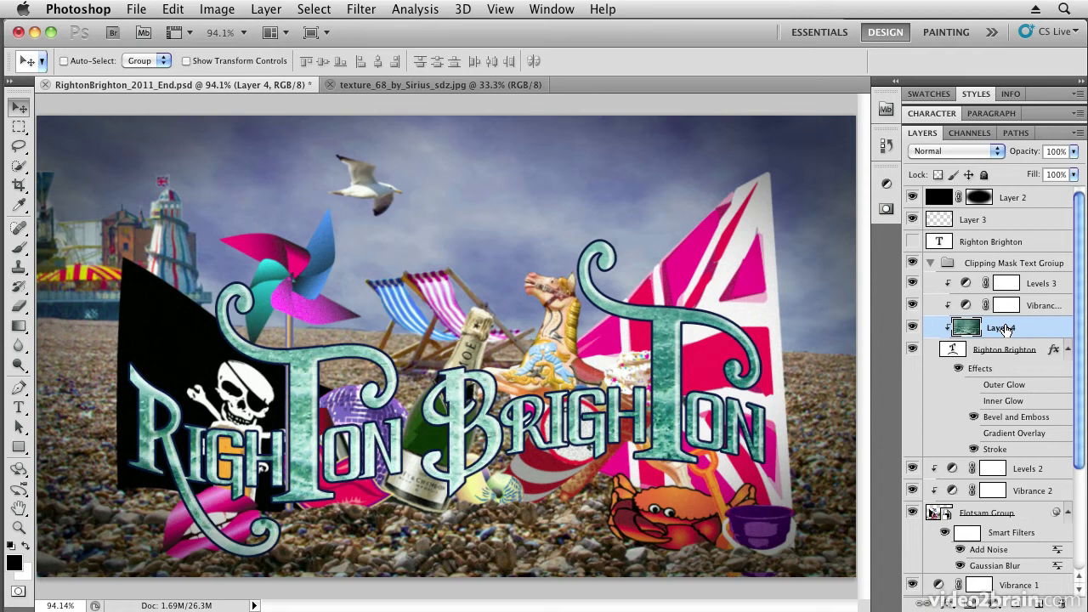
pyautogui.hotkey('shift', 'Up')
pyautogui.hotkey('shift', 'Up')
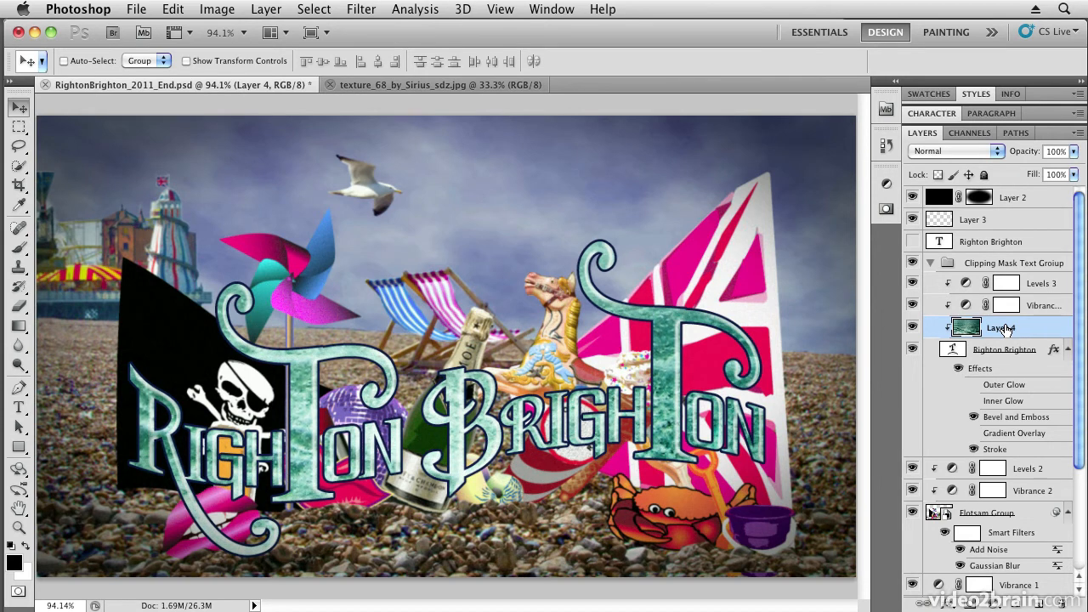
pyautogui.hotkey('shift', 'Up')
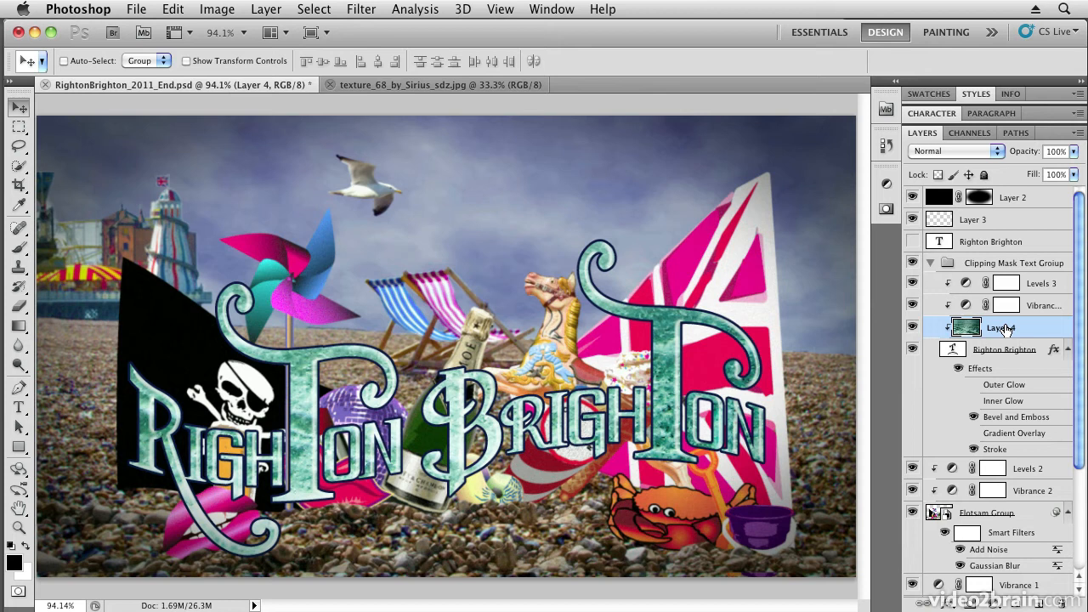
# - Show the title's rainbow Gradient Overlay, then replace it with a Pattern Overlay and display the pattern's settings
pyautogui.click(973, 433)
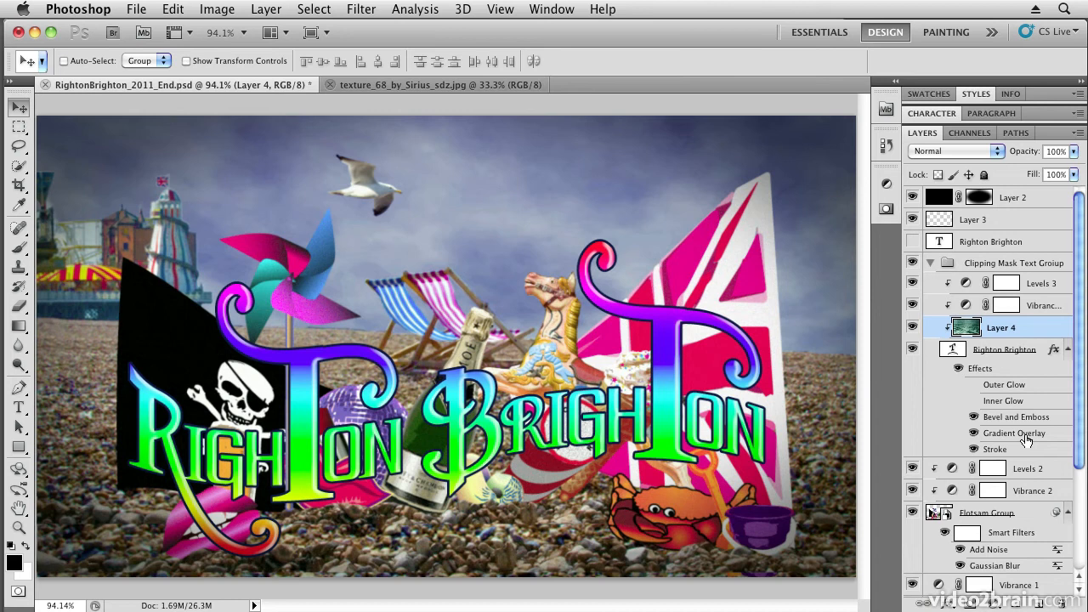
pyautogui.doubleClick(1025, 436)
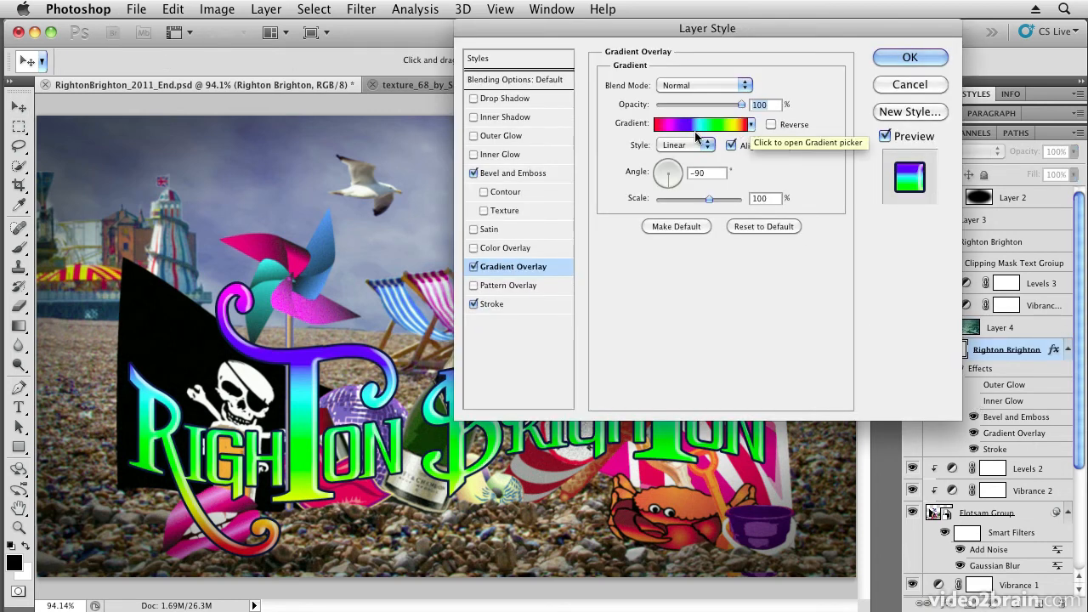
pyautogui.click(473, 267)
pyautogui.click(473, 286)
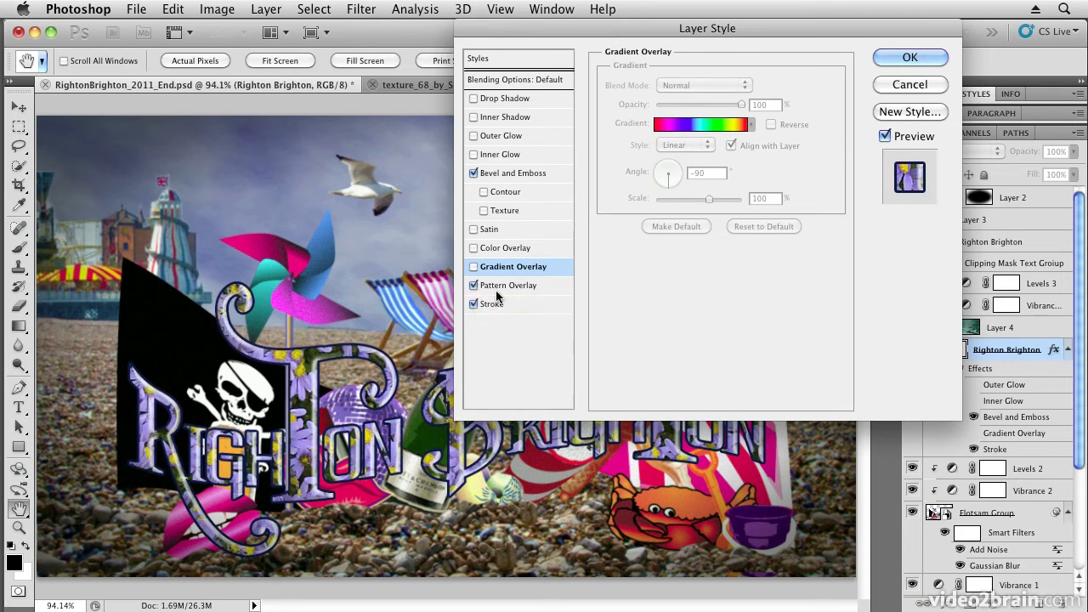
pyautogui.click(497, 289)
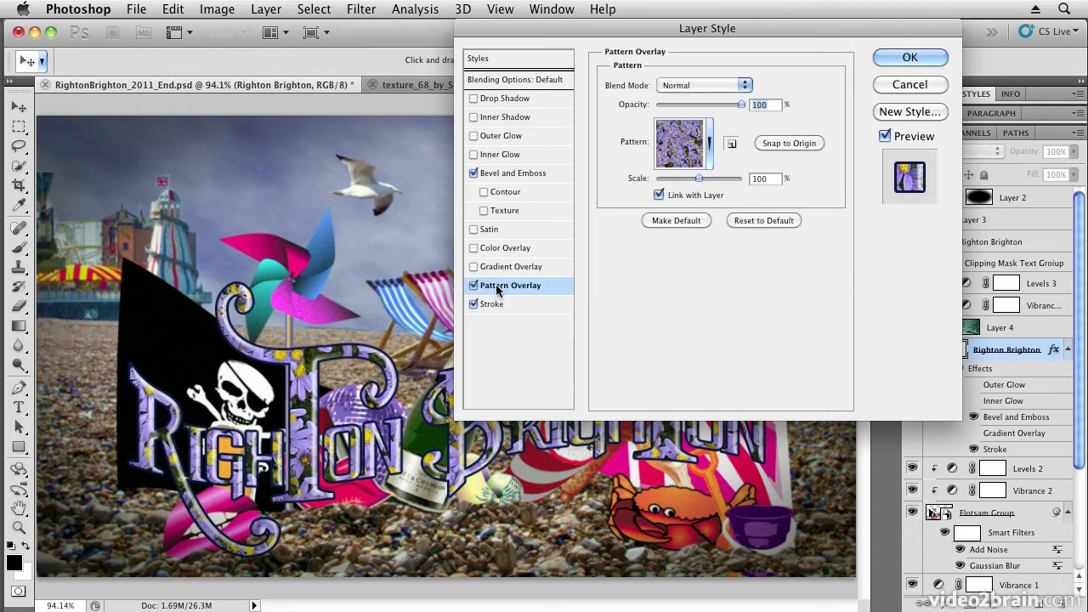
# - Append the Nature Patterns set to the patterns available for the title's Pattern Overlay
pyautogui.click(710, 146)
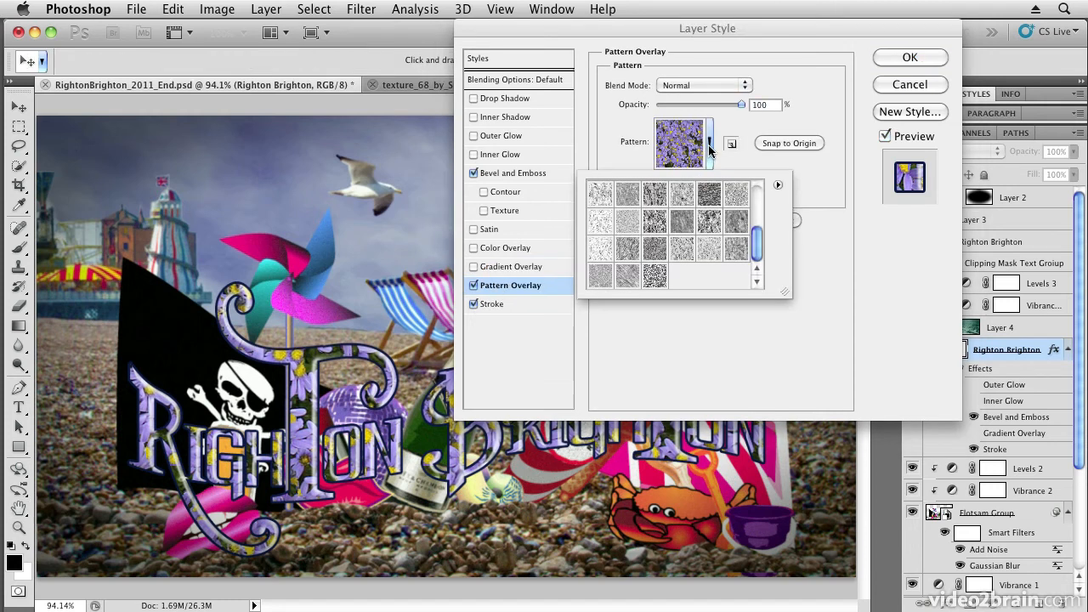
pyautogui.click(776, 184)
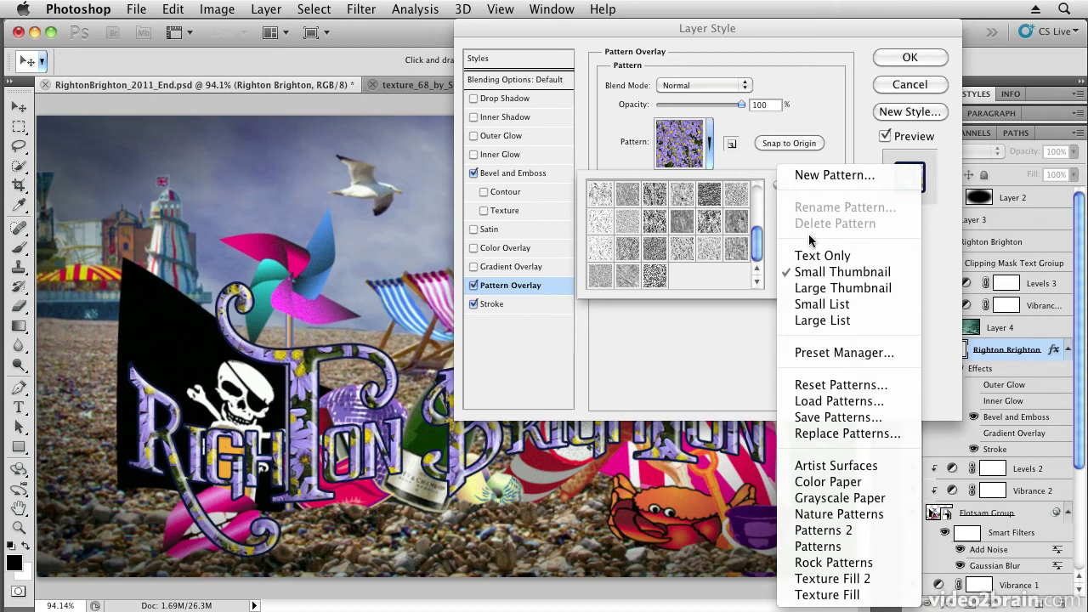
pyautogui.click(866, 516)
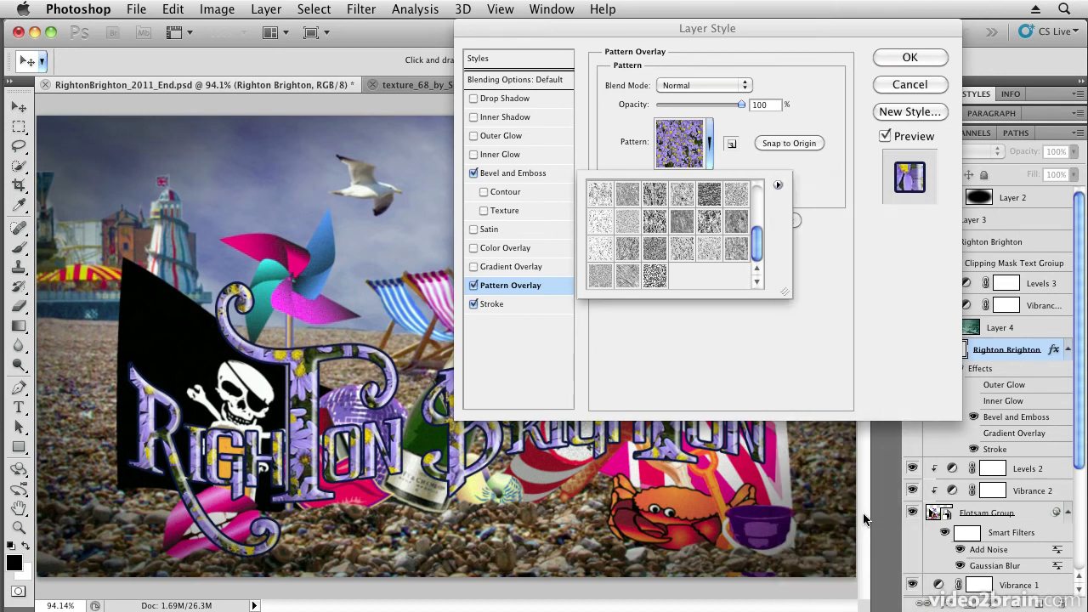
pyautogui.click(497, 245)
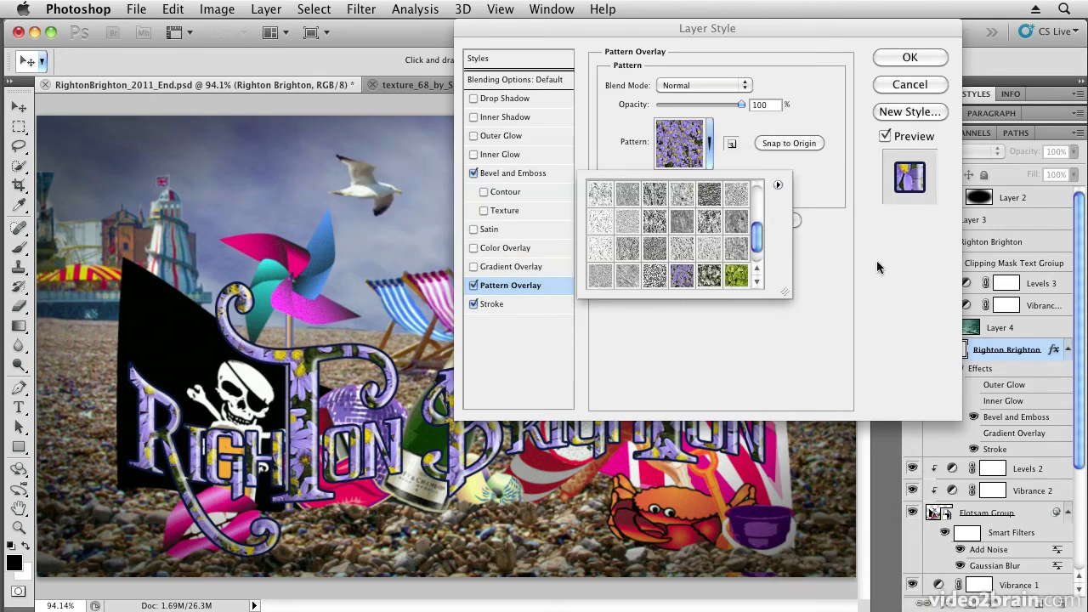
# - Try the green leaf pattern, choose the green grass pattern for the title's Pattern Overlay, and apply the style
pyautogui.moveTo(759, 239); pyautogui.dragTo(759, 256)
pyautogui.click(727, 252)
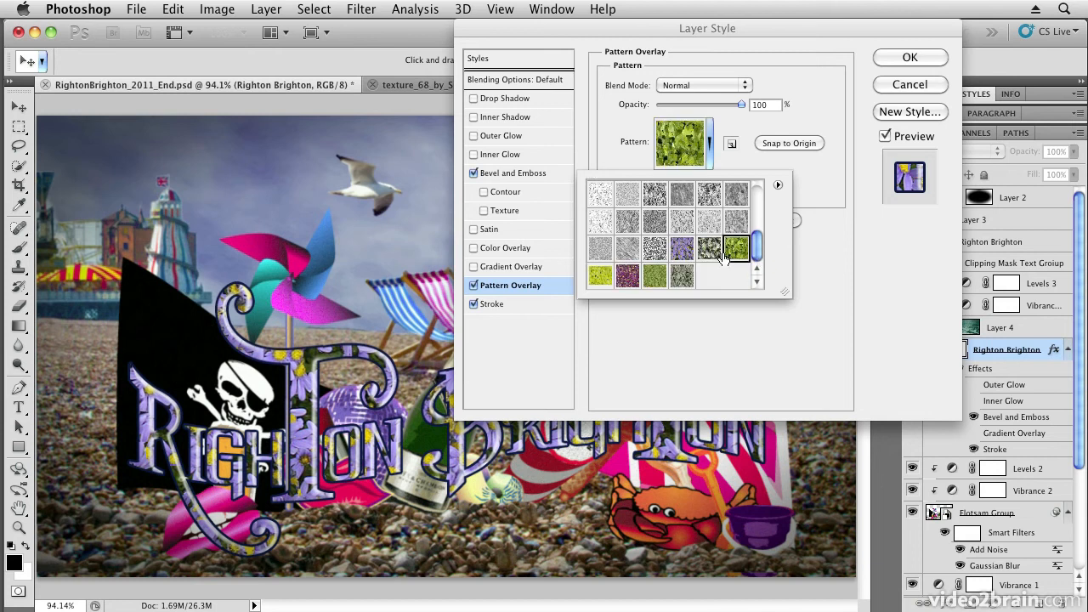
pyautogui.click(653, 281)
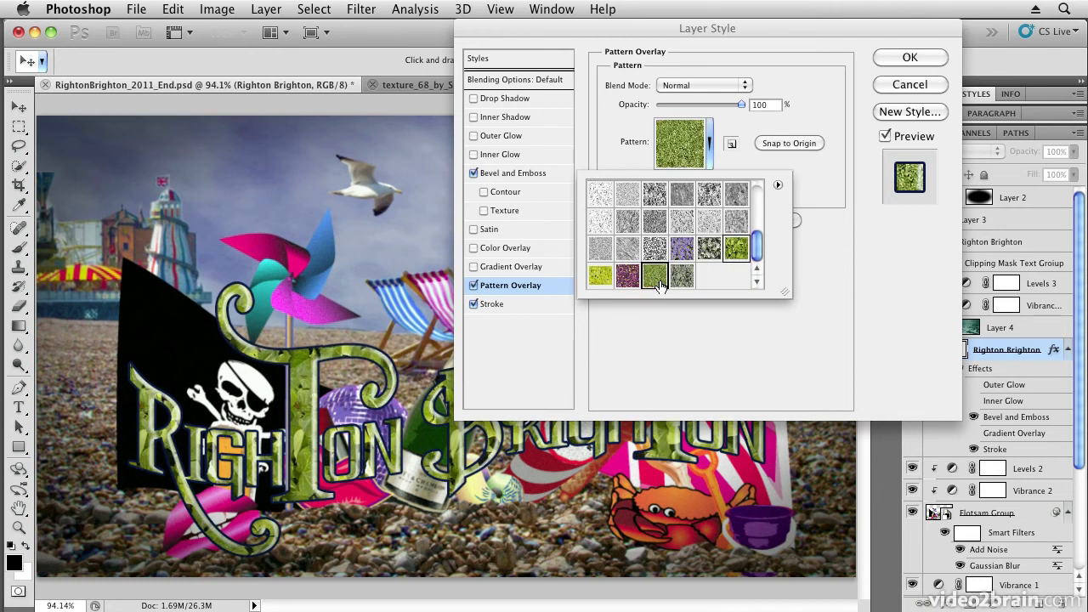
pyautogui.click(917, 55)
pyautogui.click(917, 56)
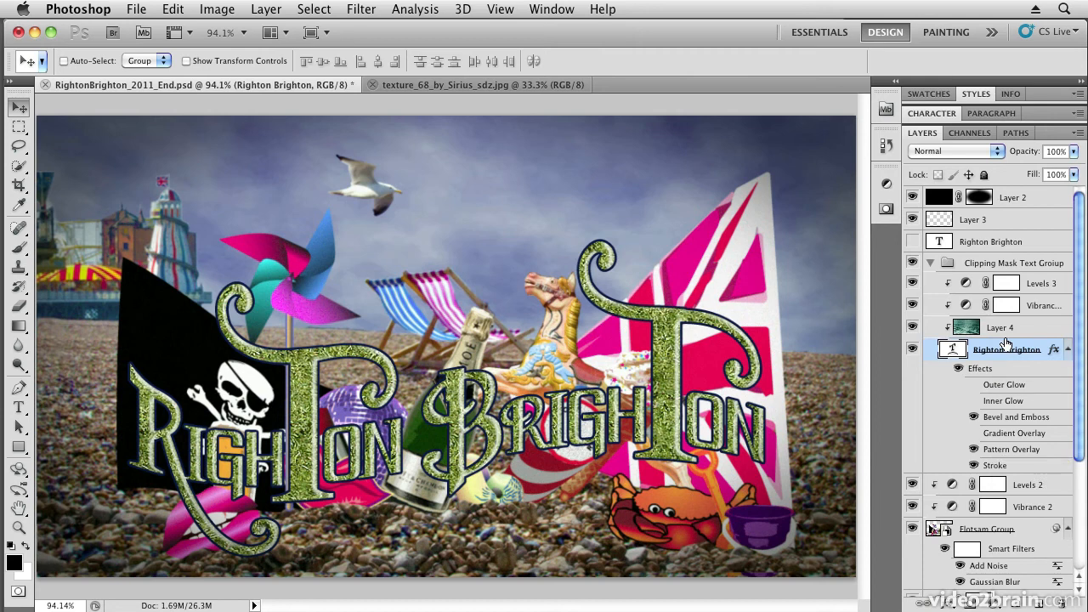
# - Undo the Pattern Overlay and Gradient Overlay changes on the title
pyautogui.moveTo(1005, 342); pyautogui.dragTo(1011, 338)
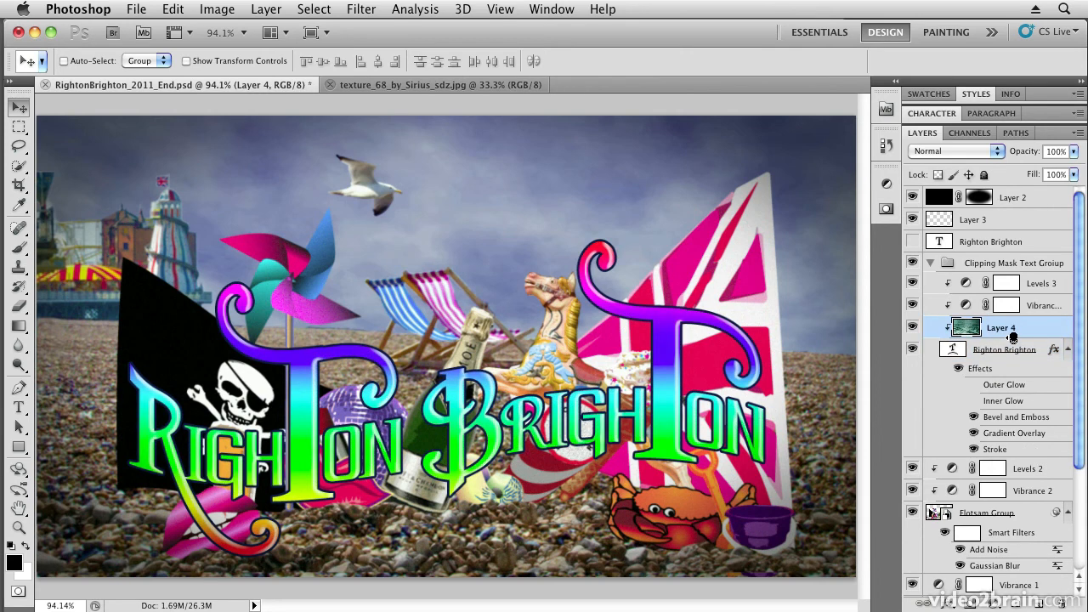
pyautogui.press('super+alt+z')
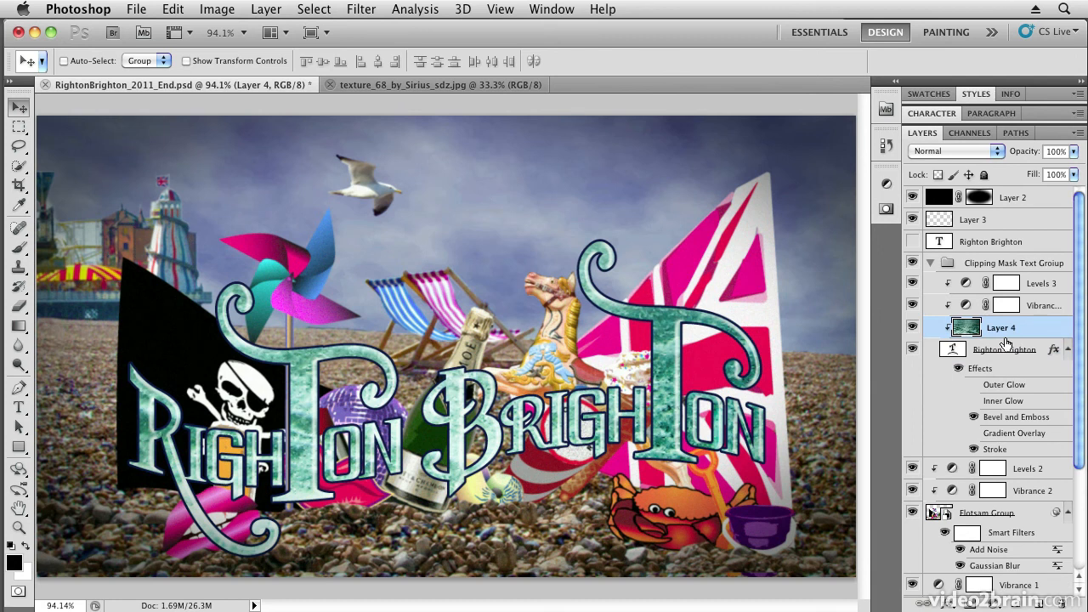